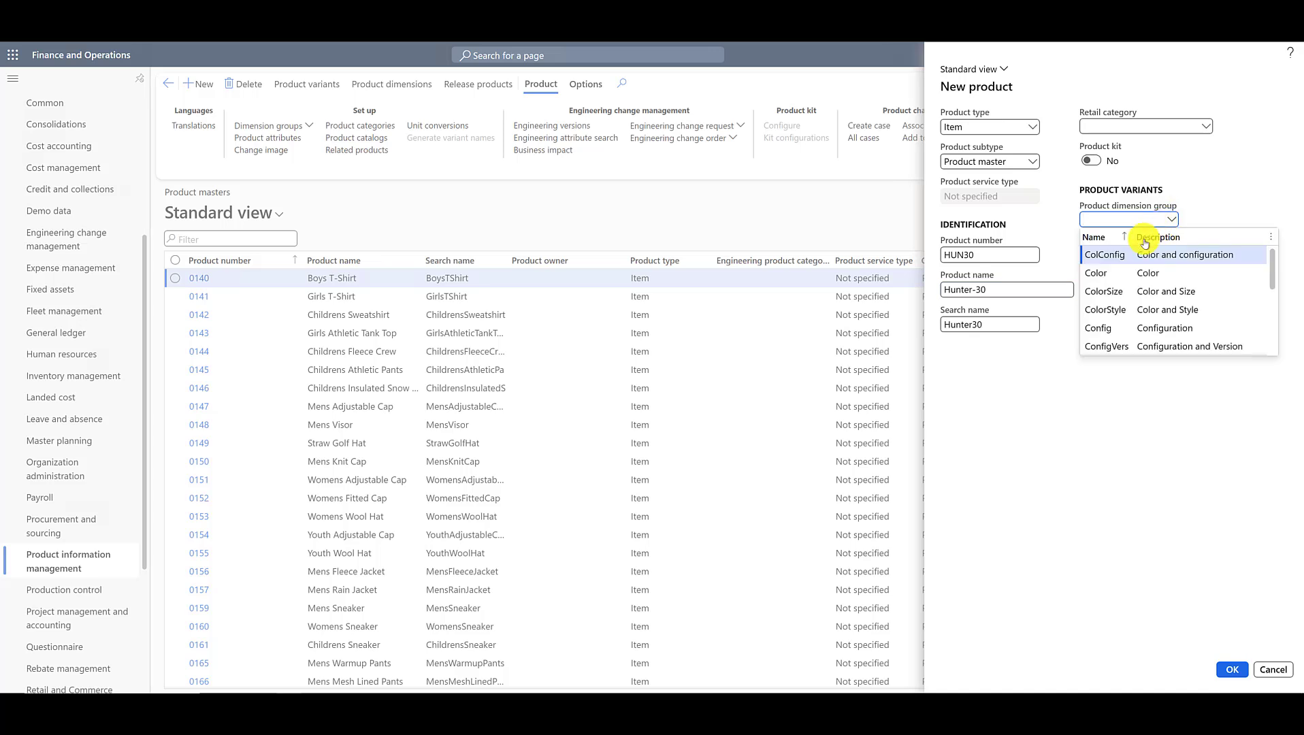
Step: Assign the Color product dimension group to the new product master HUN30 and create it
{"action": "left_click", "coordinate": [1102, 272]}
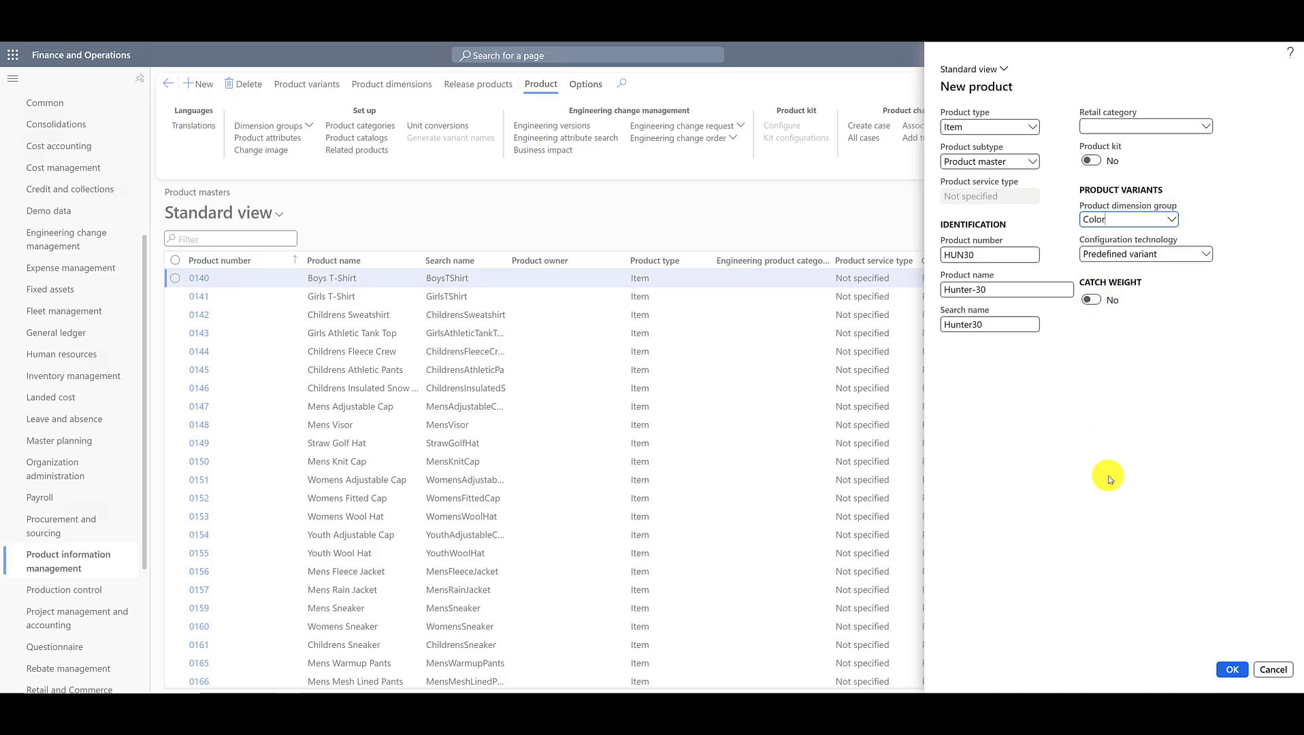
{"action": "left_click", "coordinate": [1230, 670]}
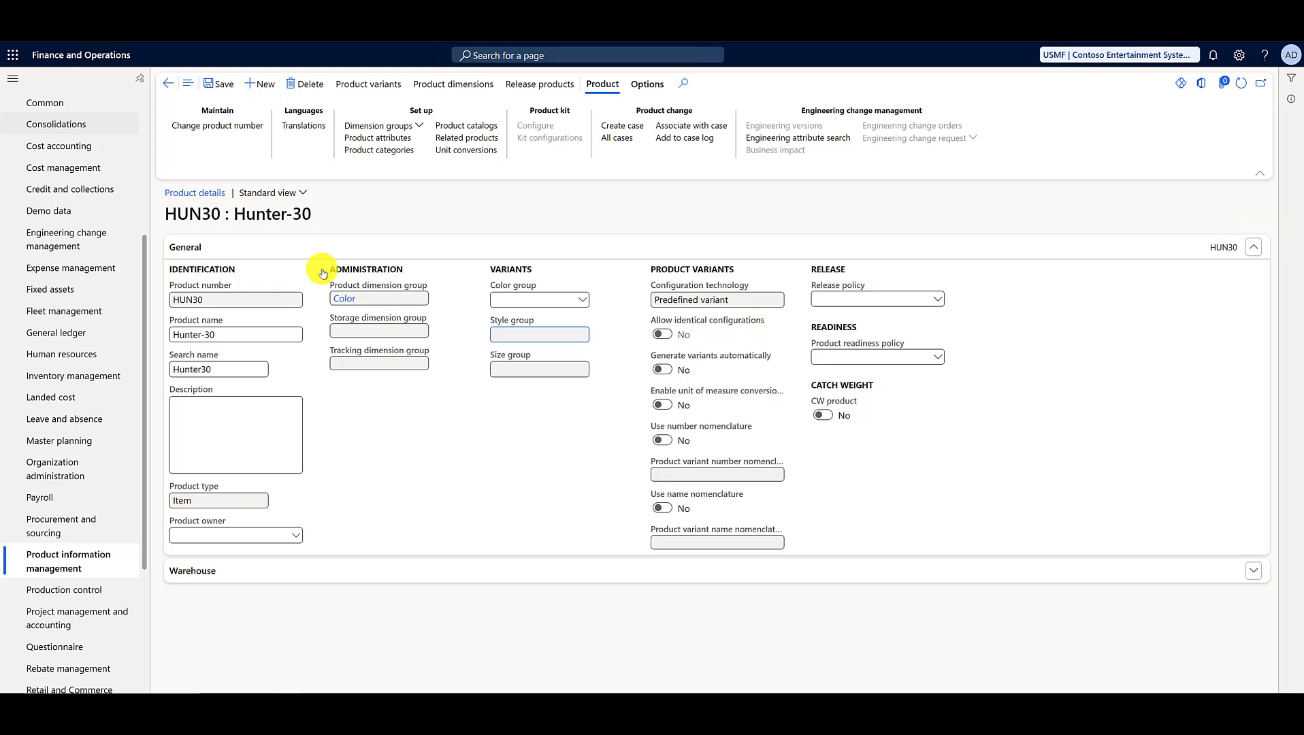
Step: Assign the premium colours group PREM to product master HUN30 and save the record
{"action": "left_click", "coordinate": [525, 299]}
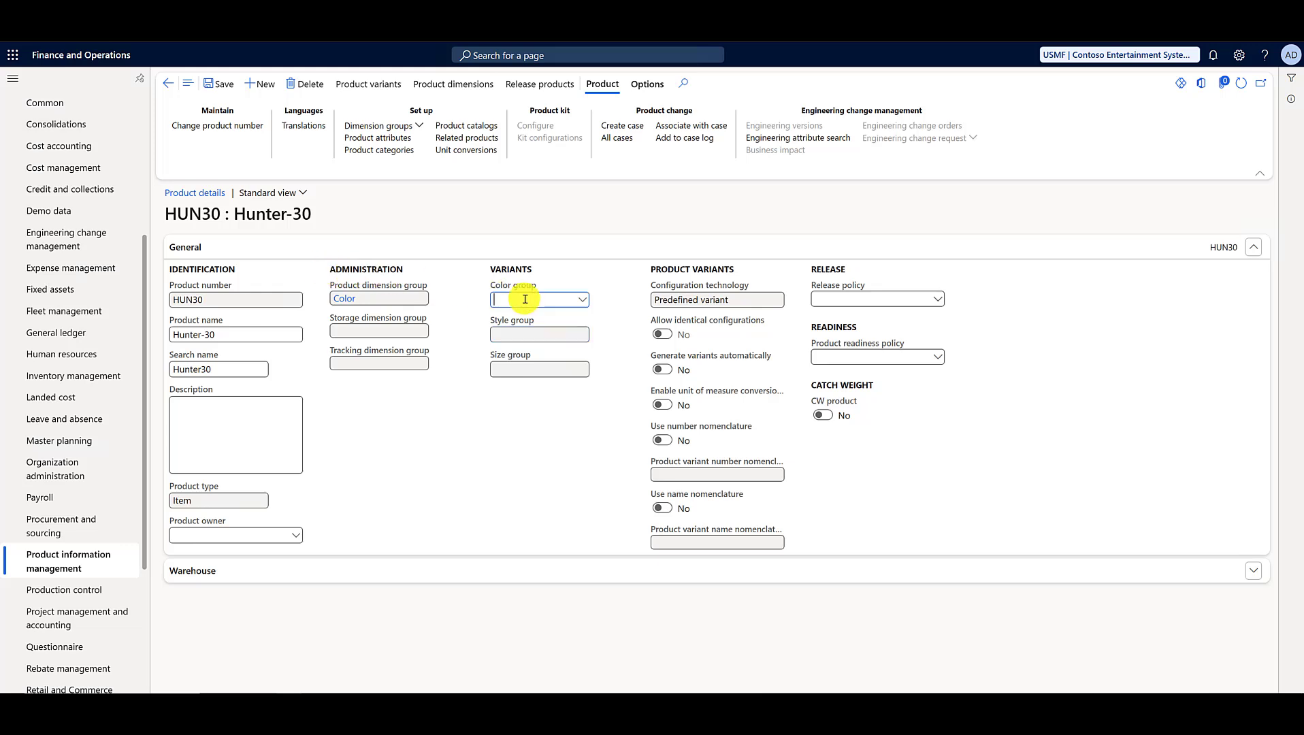
{"action": "type", "text": "pre"}
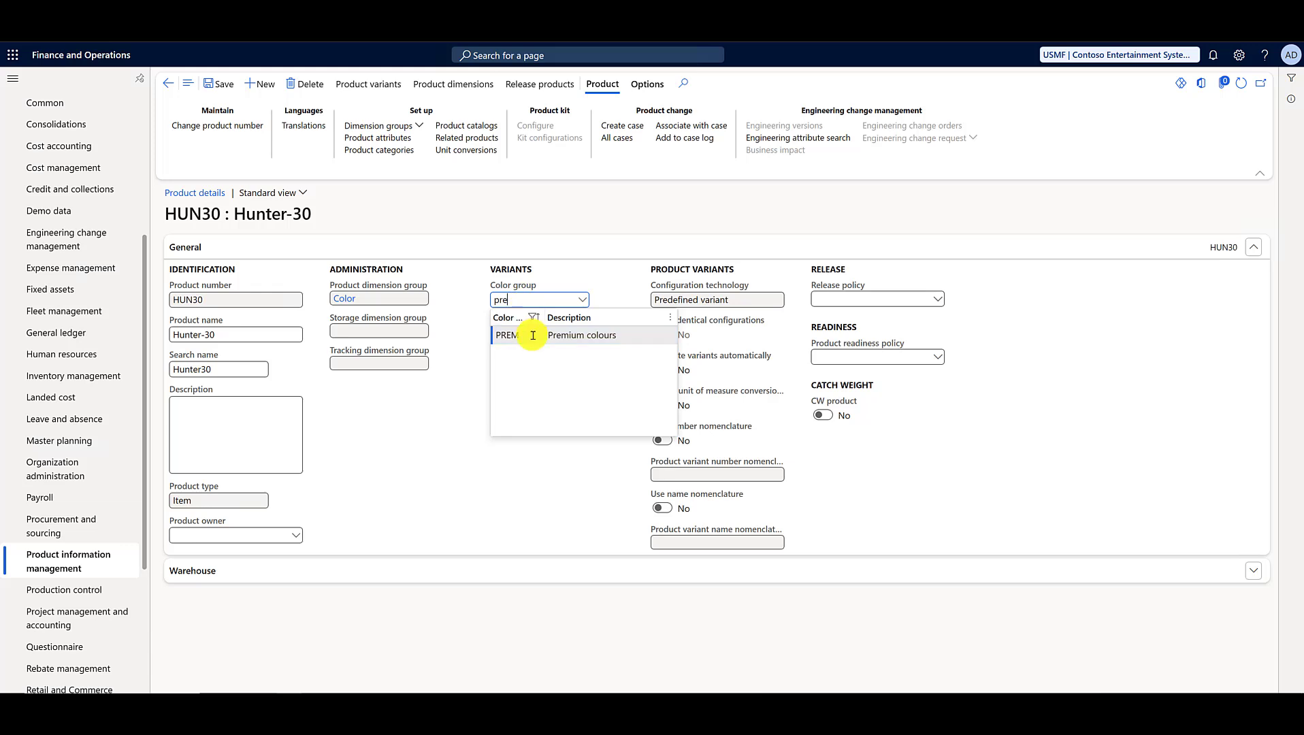
{"action": "left_click", "coordinate": [532, 335]}
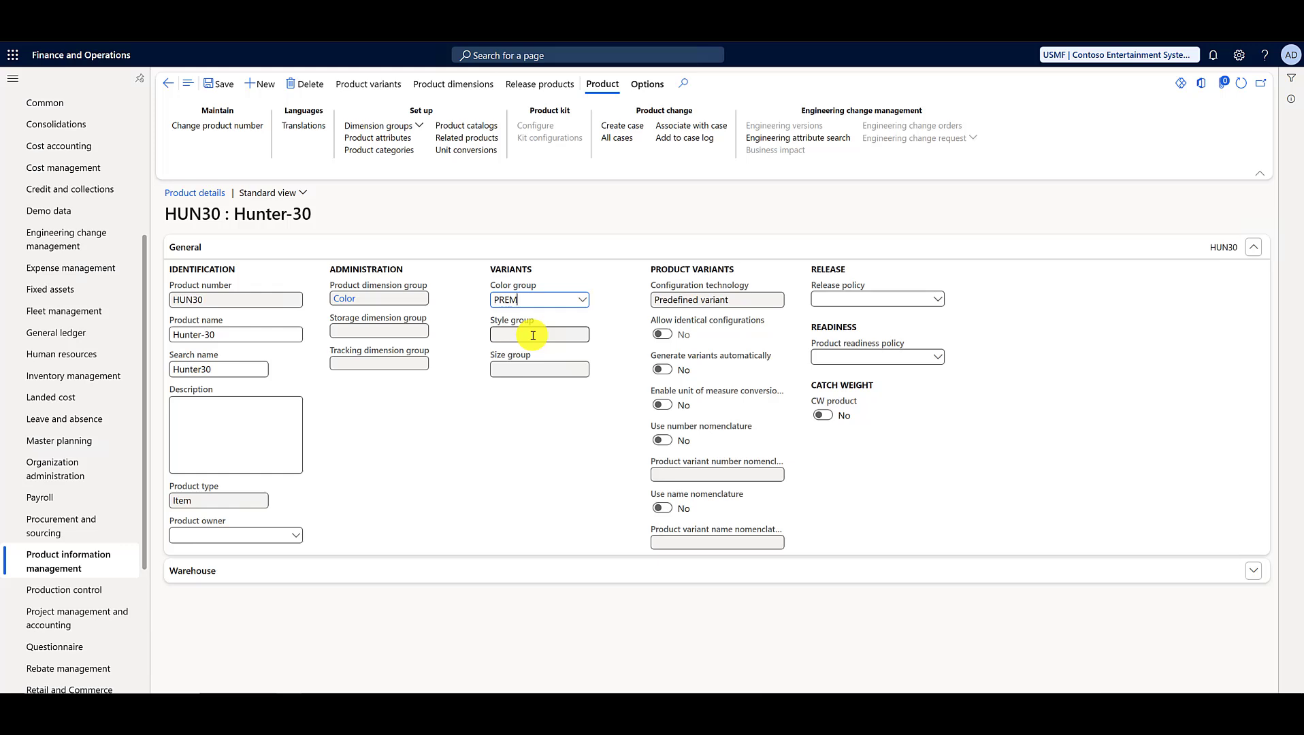
{"action": "left_click", "coordinate": [212, 85]}
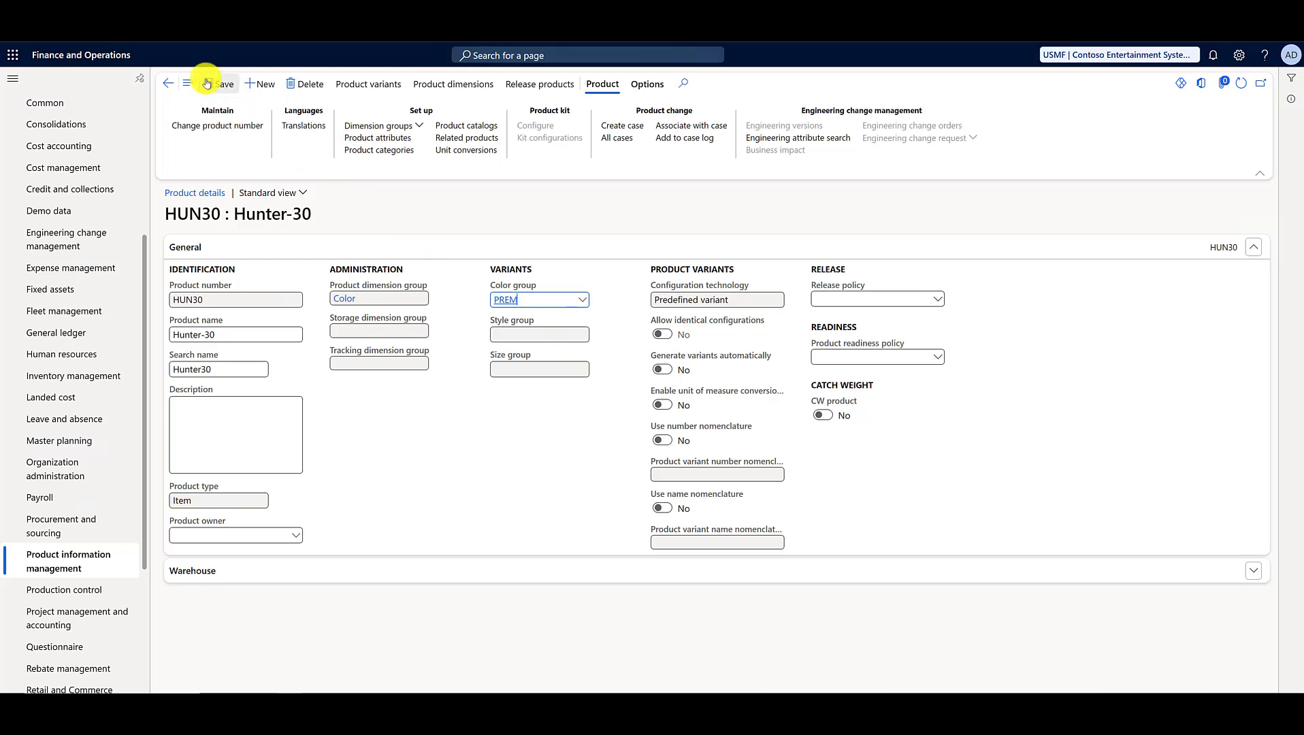
Step: Generate Black and Green variants of HUN30 from the variant suggestions and return to the product details
{"action": "left_click", "coordinate": [377, 88]}
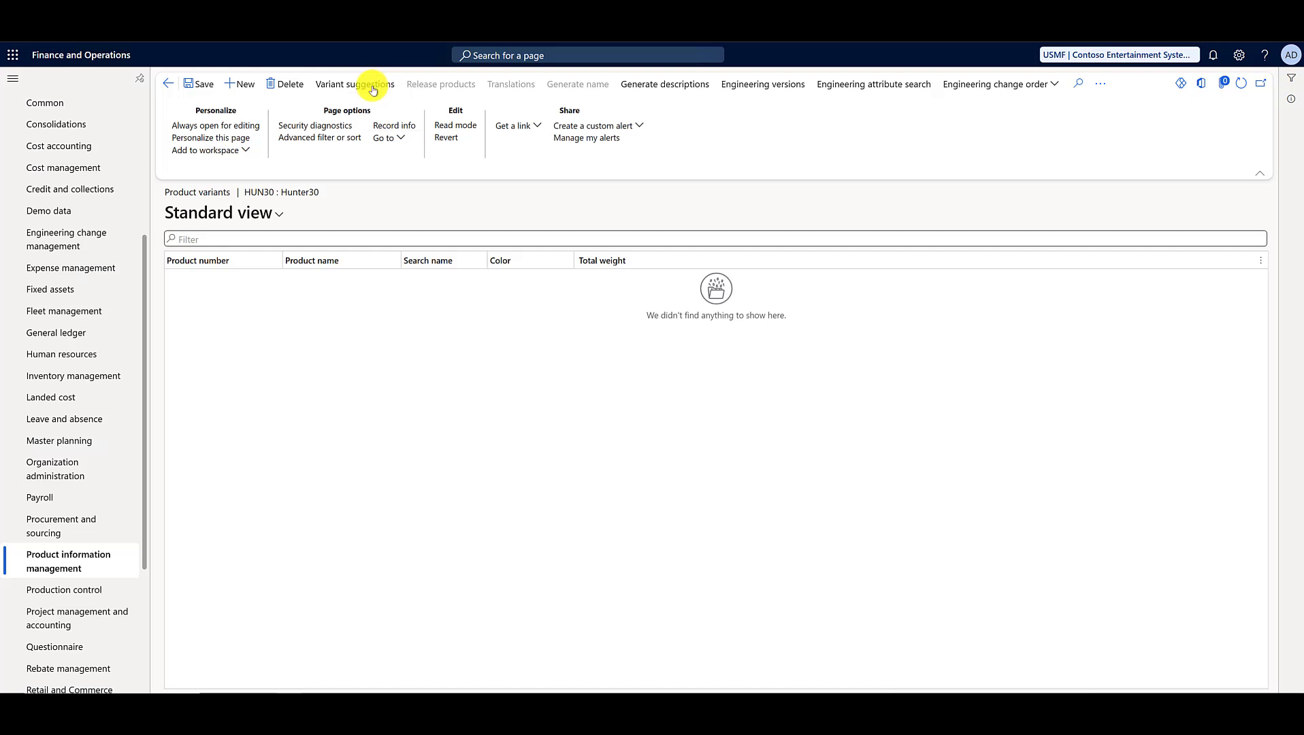
{"action": "left_click", "coordinate": [372, 87]}
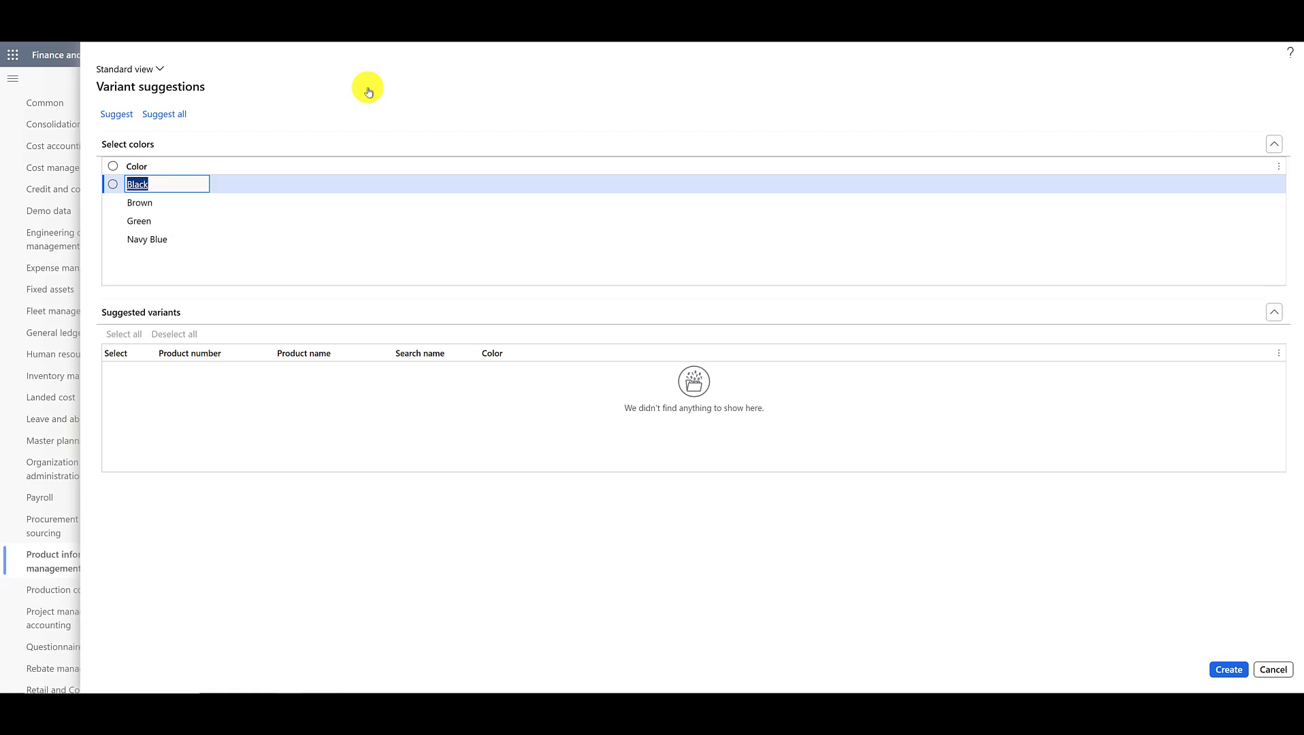
{"action": "left_click", "coordinate": [113, 184]}
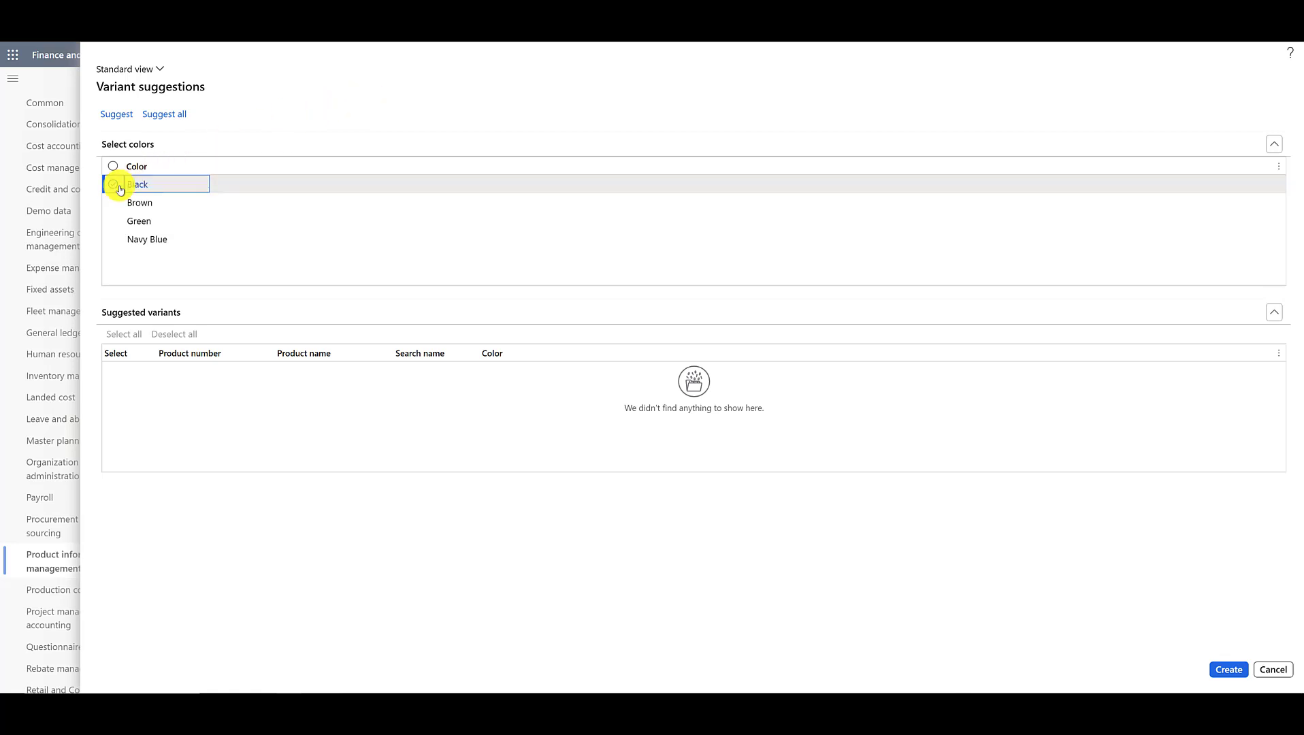
{"action": "left_click", "coordinate": [113, 220]}
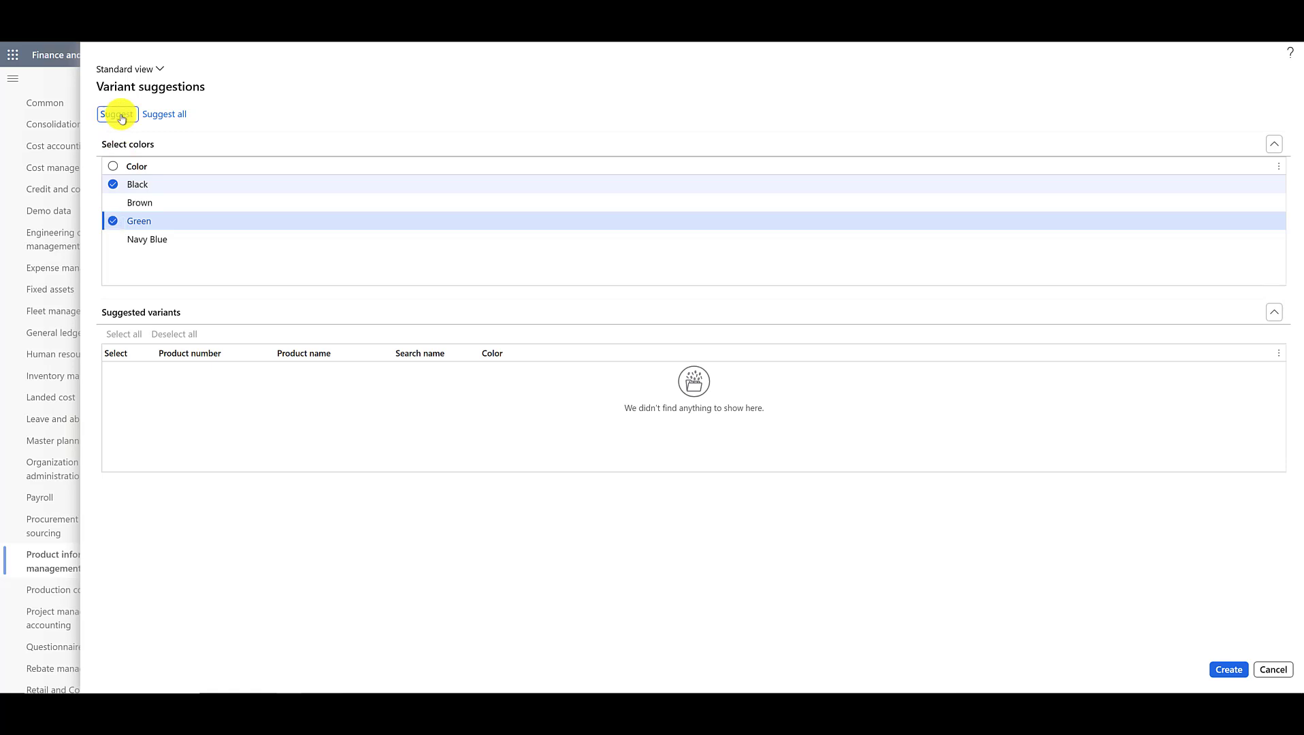
{"action": "left_click", "coordinate": [116, 114]}
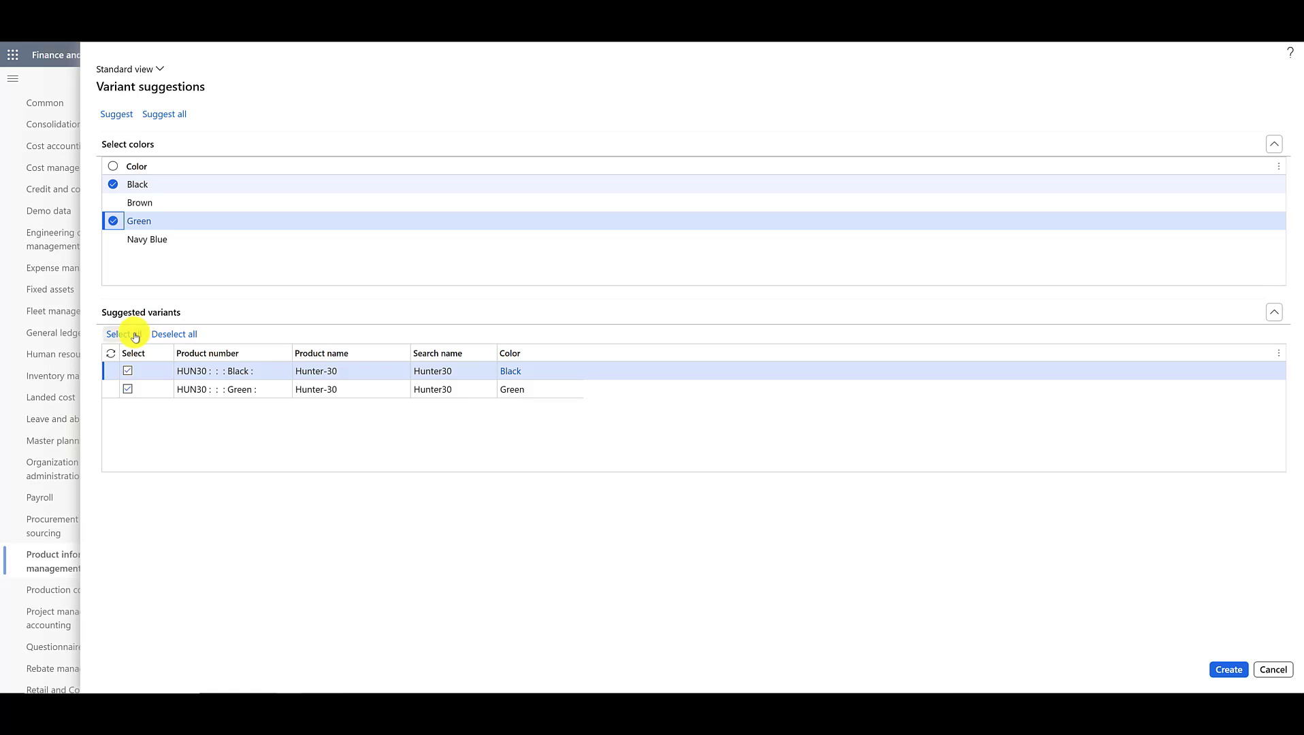
{"action": "left_click", "coordinate": [1225, 674]}
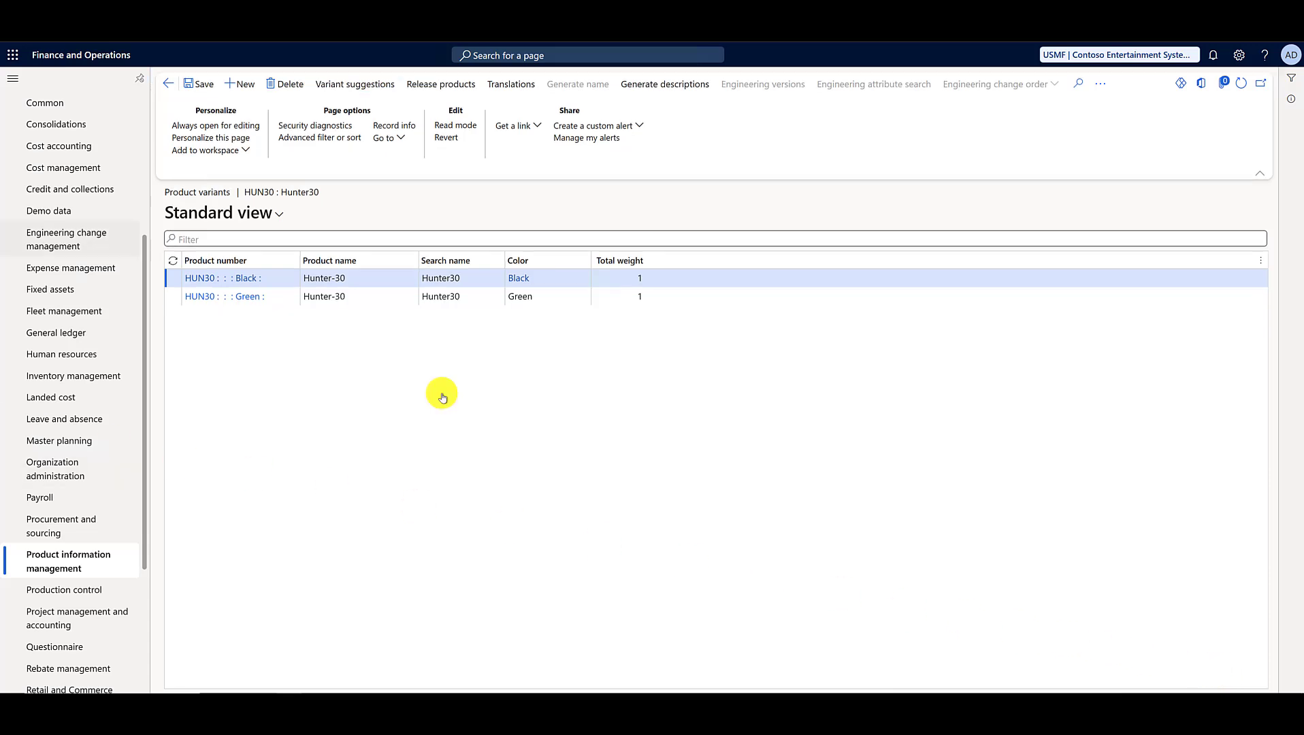
{"action": "left_click", "coordinate": [168, 83]}
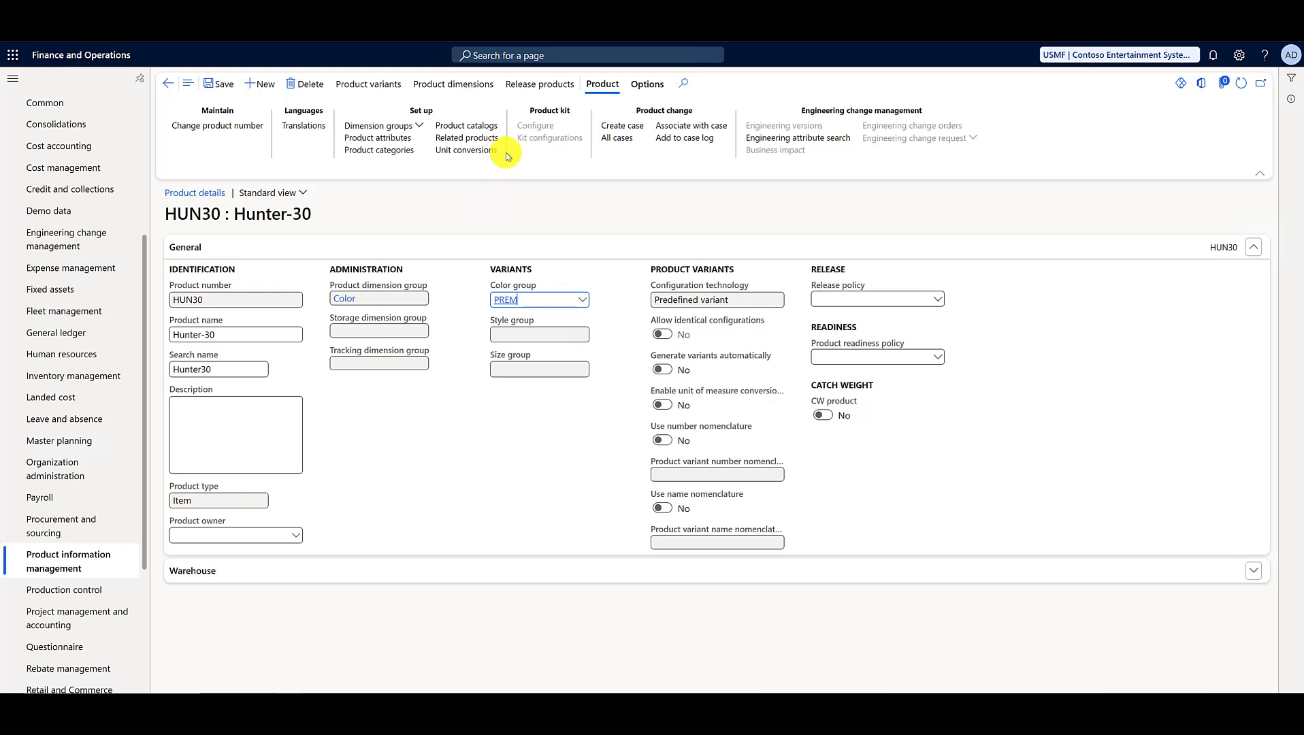
Step: Release product master HUN30 with its variants to company USMF
{"action": "left_click", "coordinate": [528, 84]}
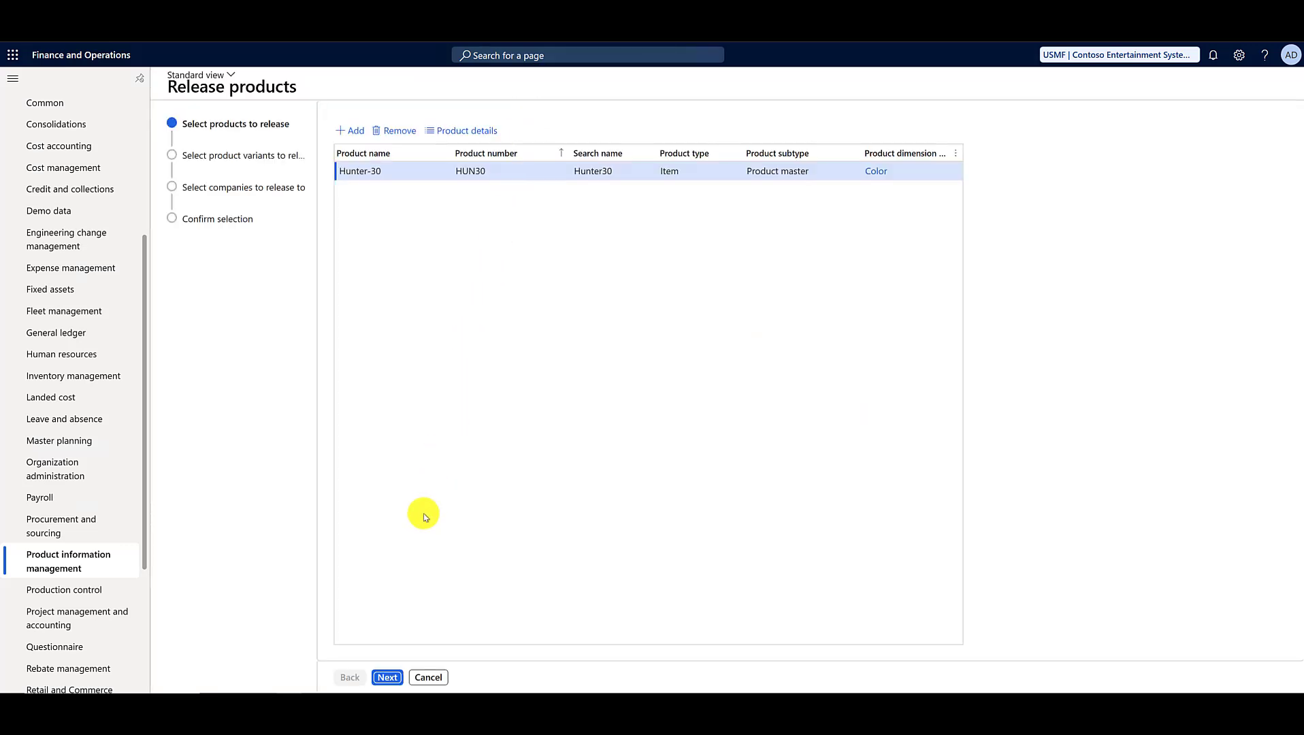
{"action": "left_click", "coordinate": [387, 676]}
{"action": "left_click", "coordinate": [387, 672]}
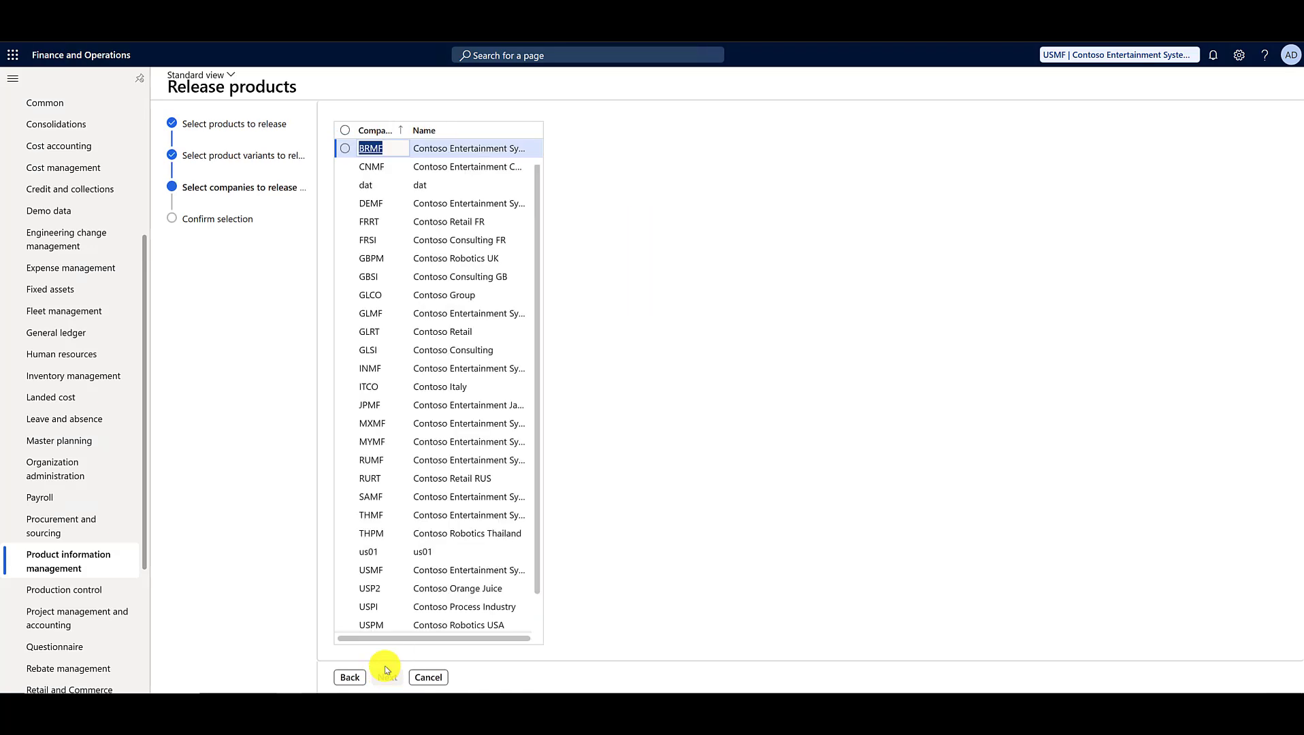
{"action": "left_click", "coordinate": [448, 570]}
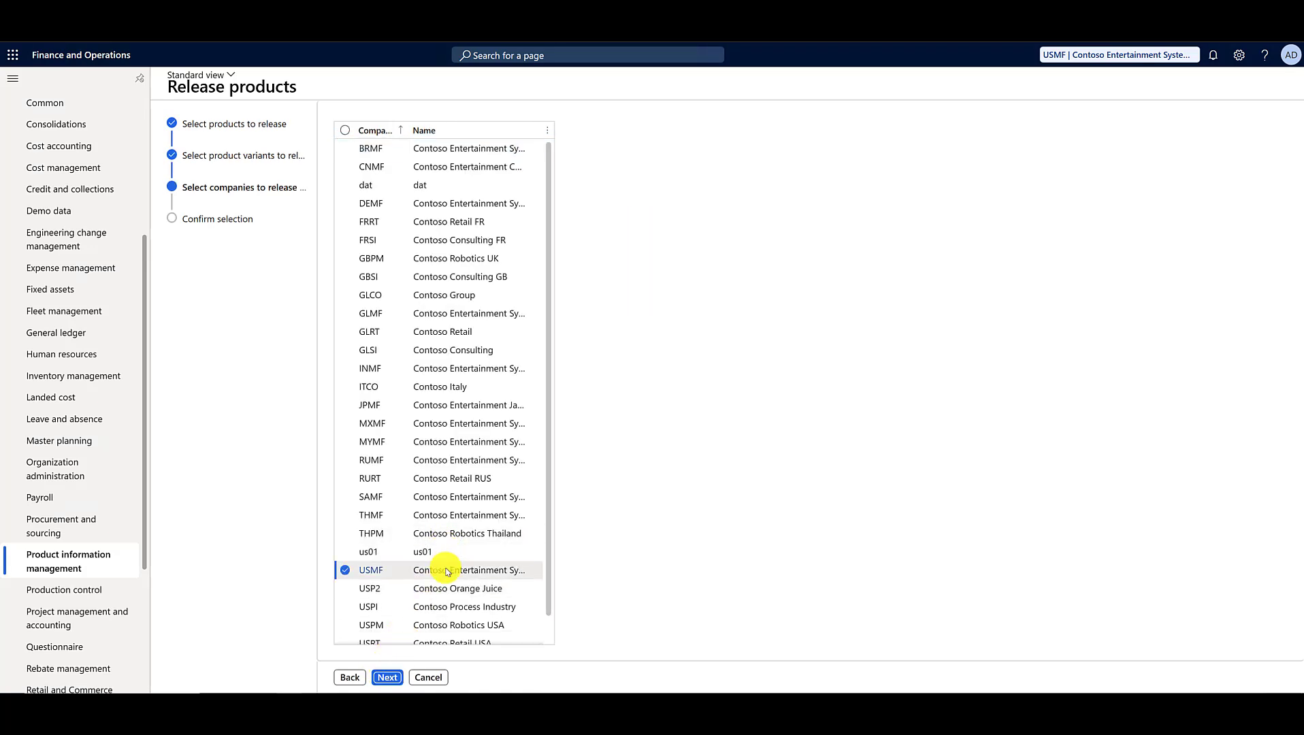
{"action": "left_click", "coordinate": [393, 677]}
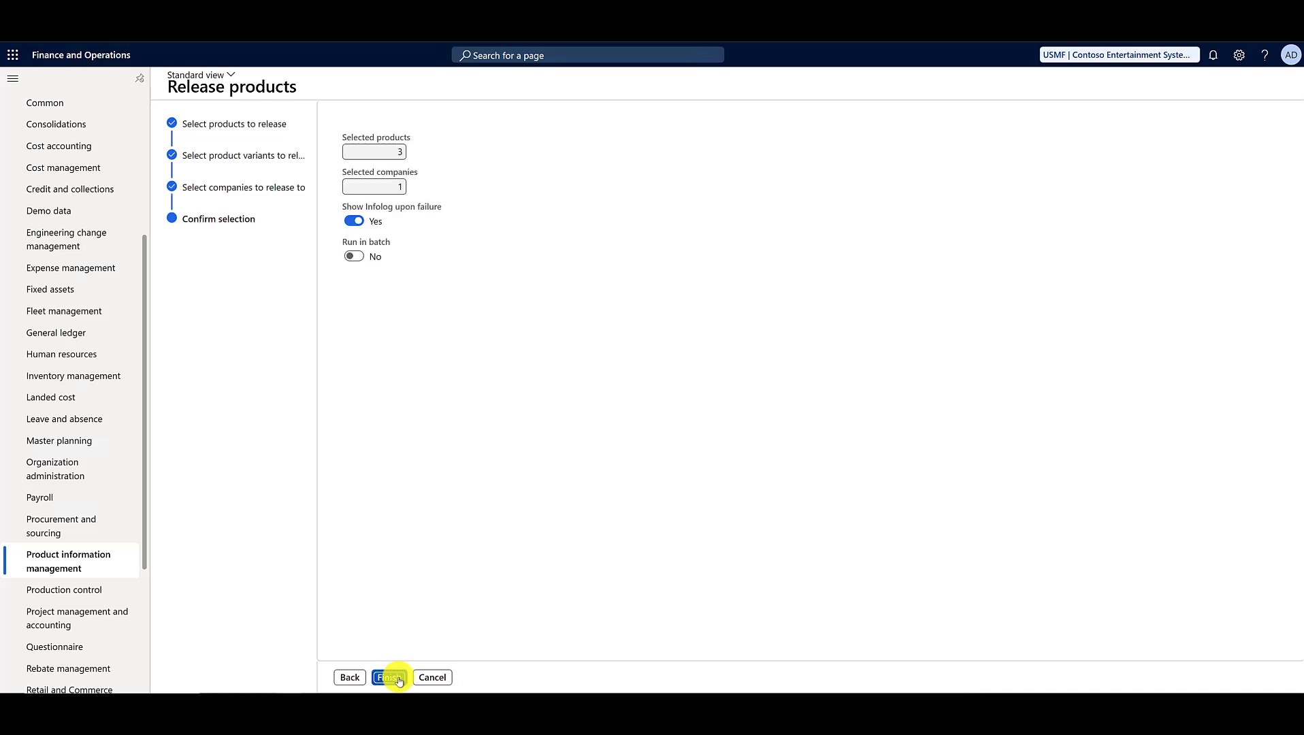
{"action": "left_click", "coordinate": [391, 677]}
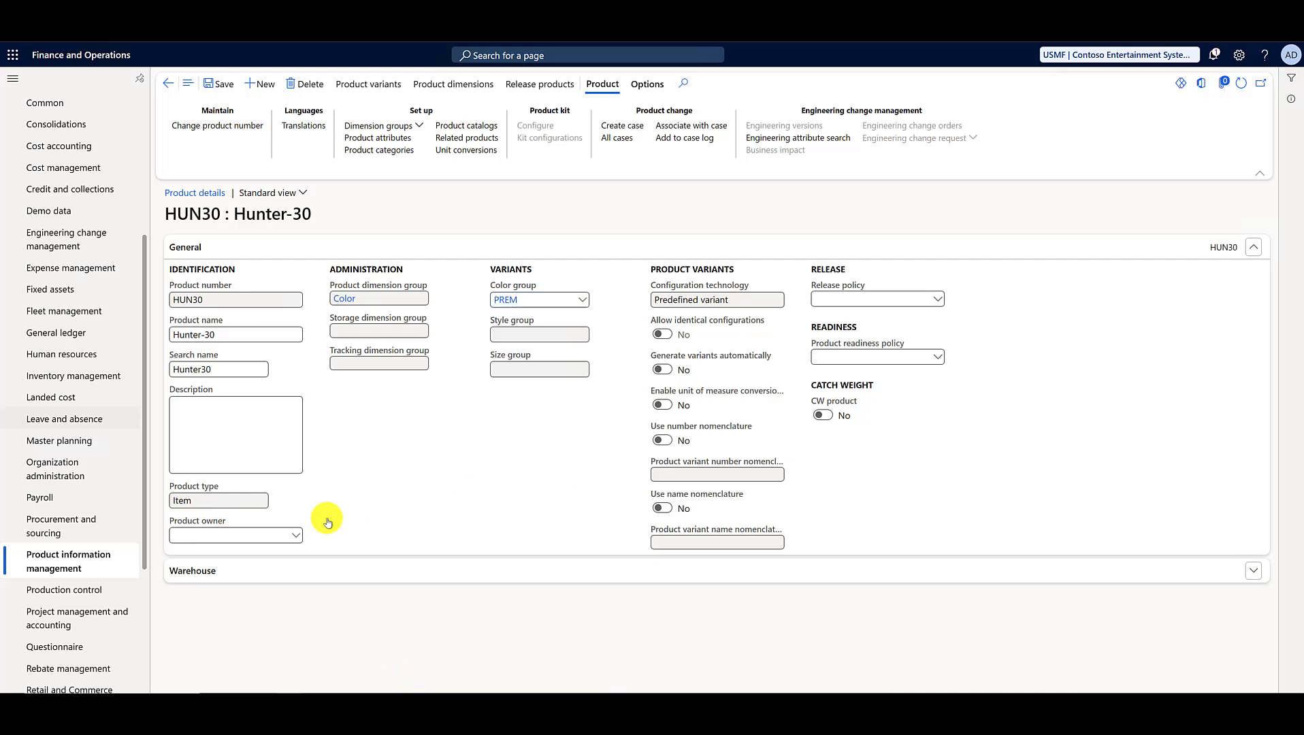
Step: Filter the released products by "hun" and open HUN30 for editing
{"action": "left_click", "coordinate": [89, 562]}
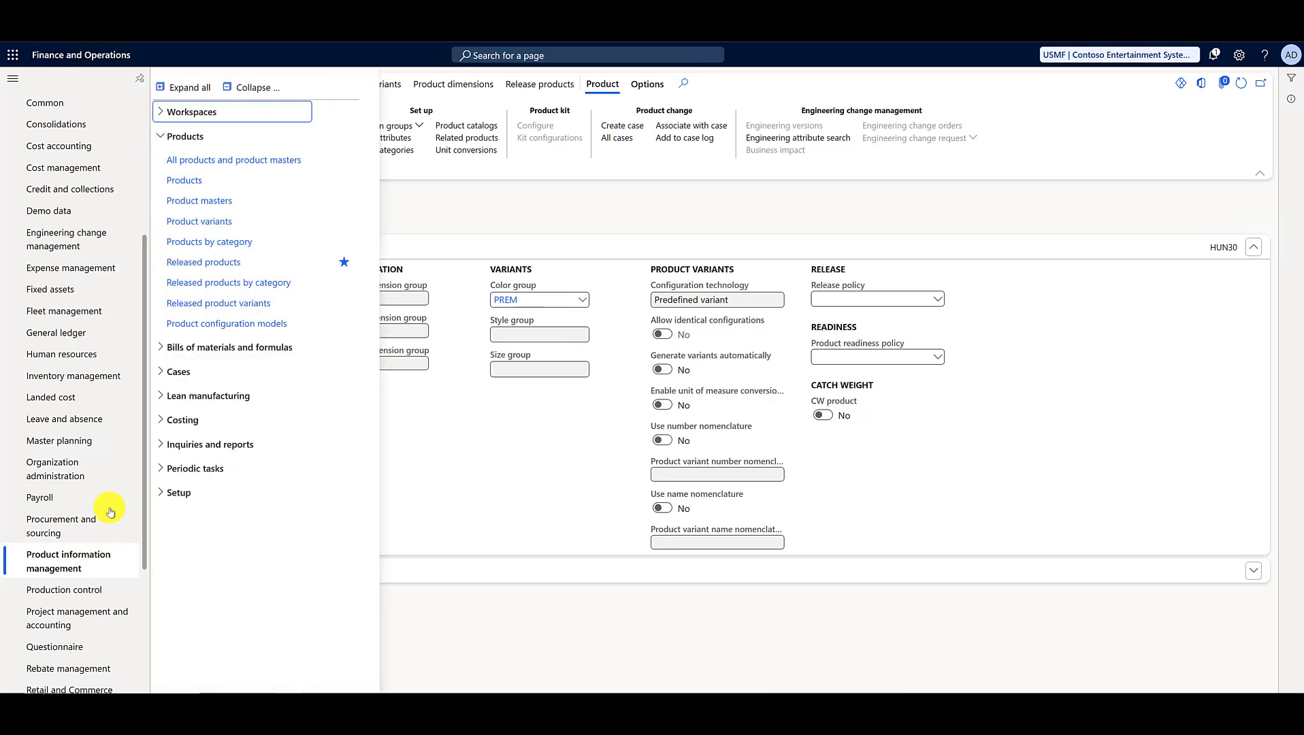
{"action": "left_click", "coordinate": [204, 262]}
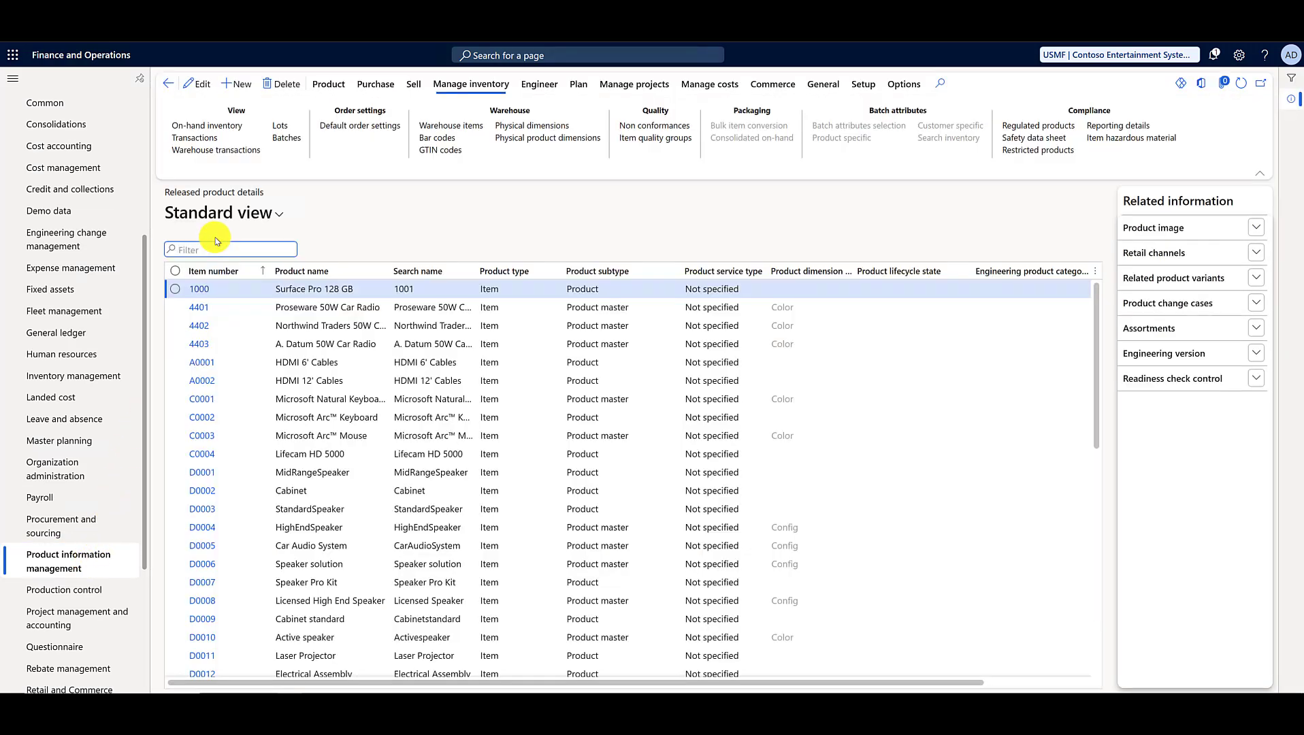
{"action": "type", "text": "hun"}
{"action": "key", "text": "Return"}
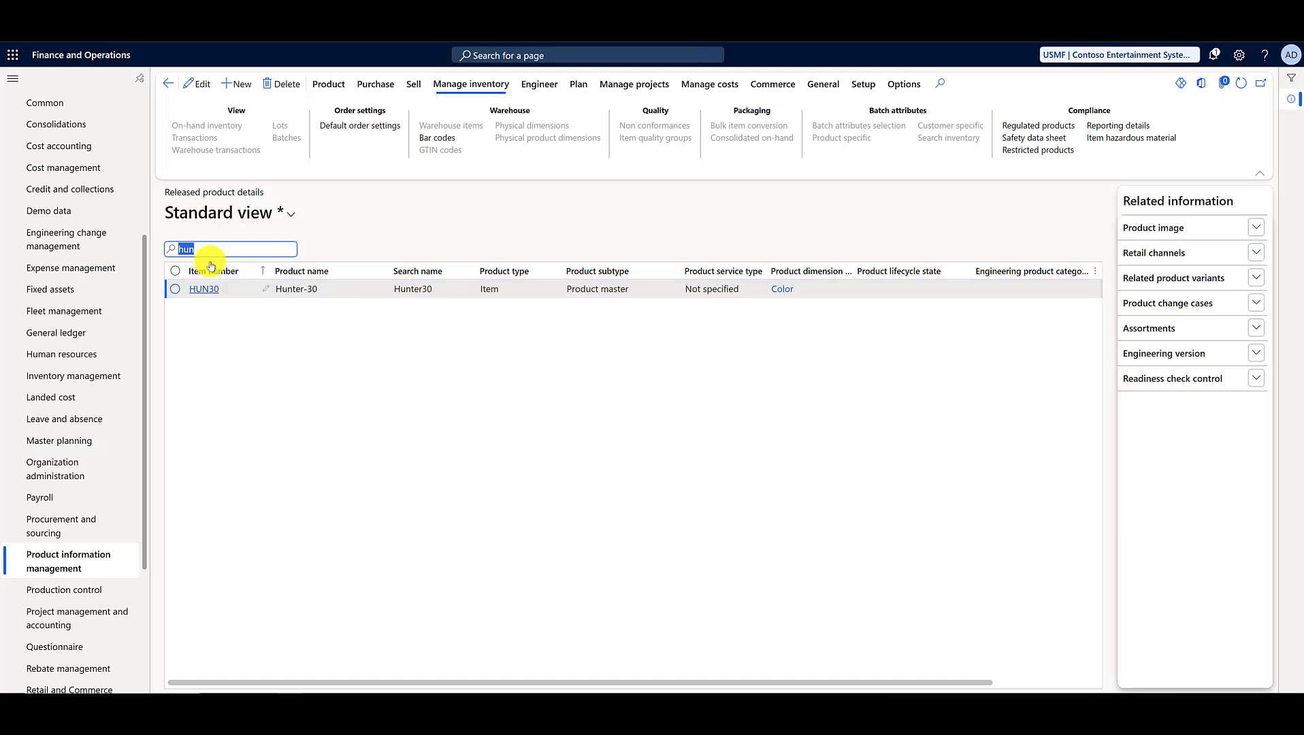
{"action": "left_click", "coordinate": [204, 85]}
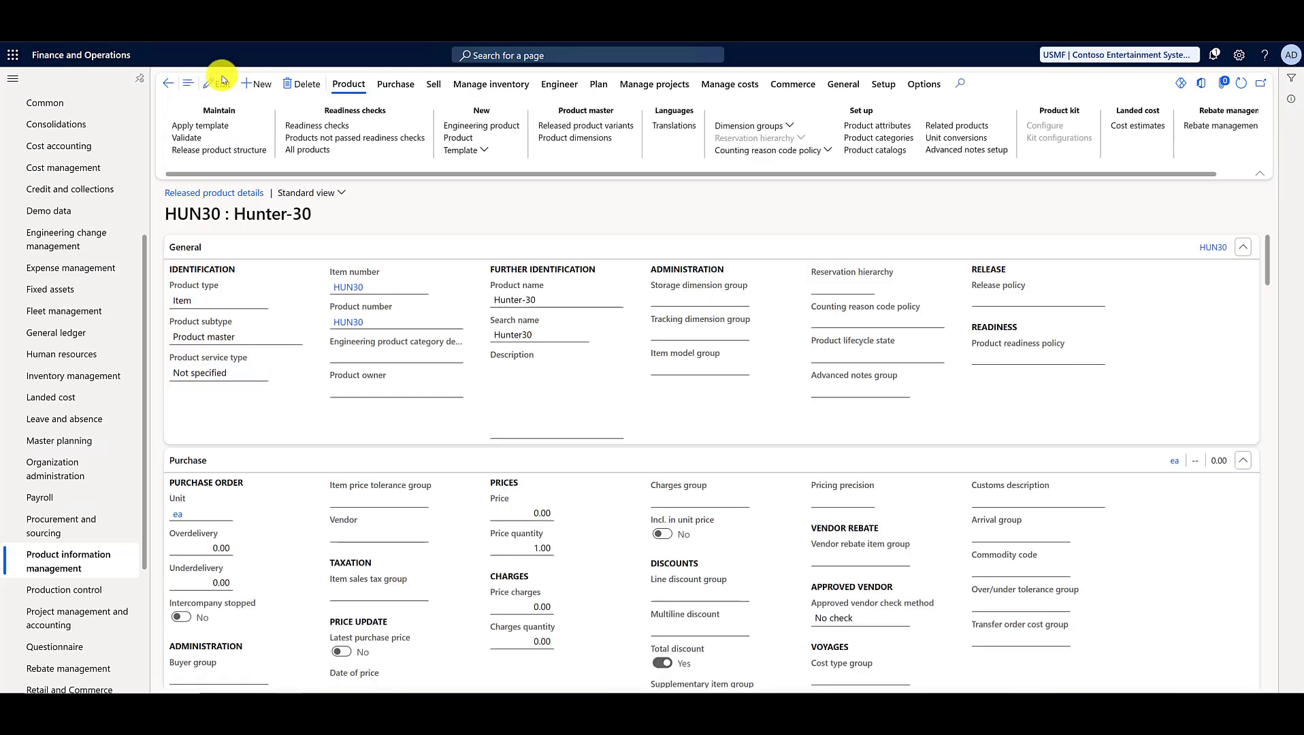
Step: Assign storage dimension group SiteWH and tracking dimension group Batch-Phy to released product HUN30
{"action": "left_click", "coordinate": [786, 125]}
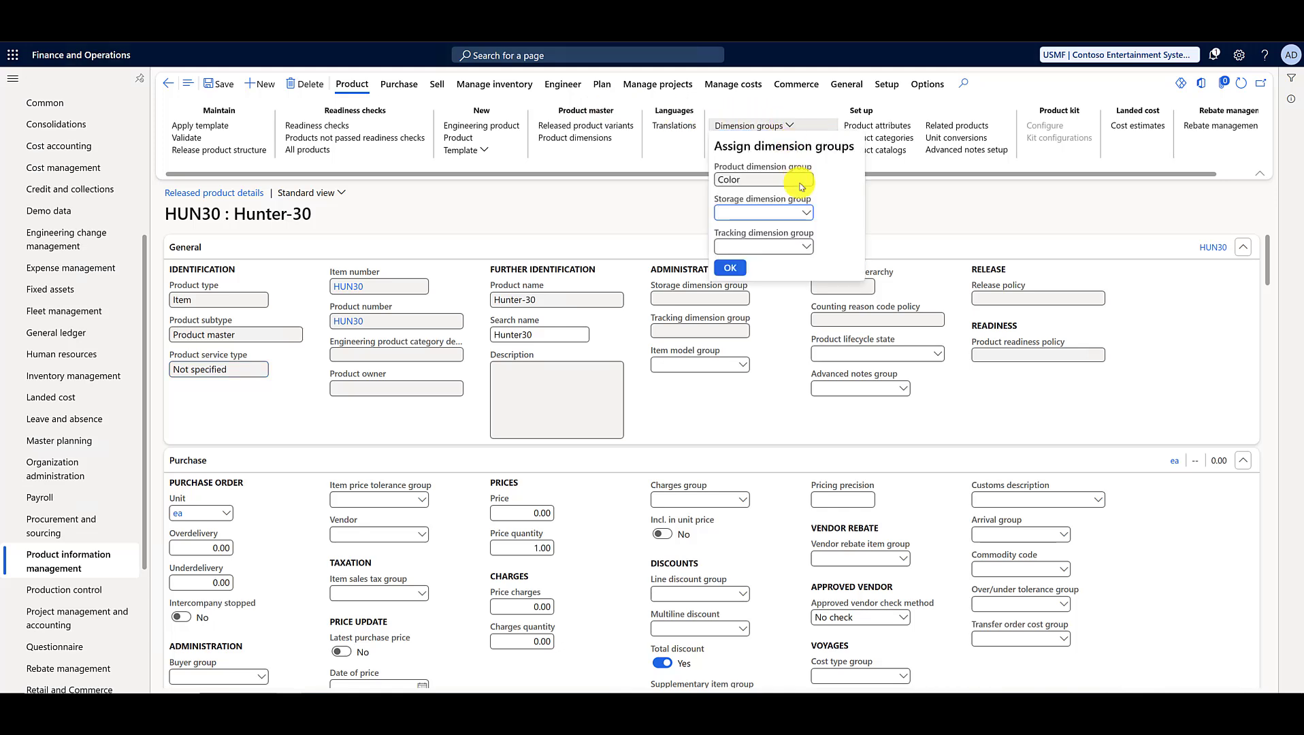
{"action": "left_click", "coordinate": [806, 213]}
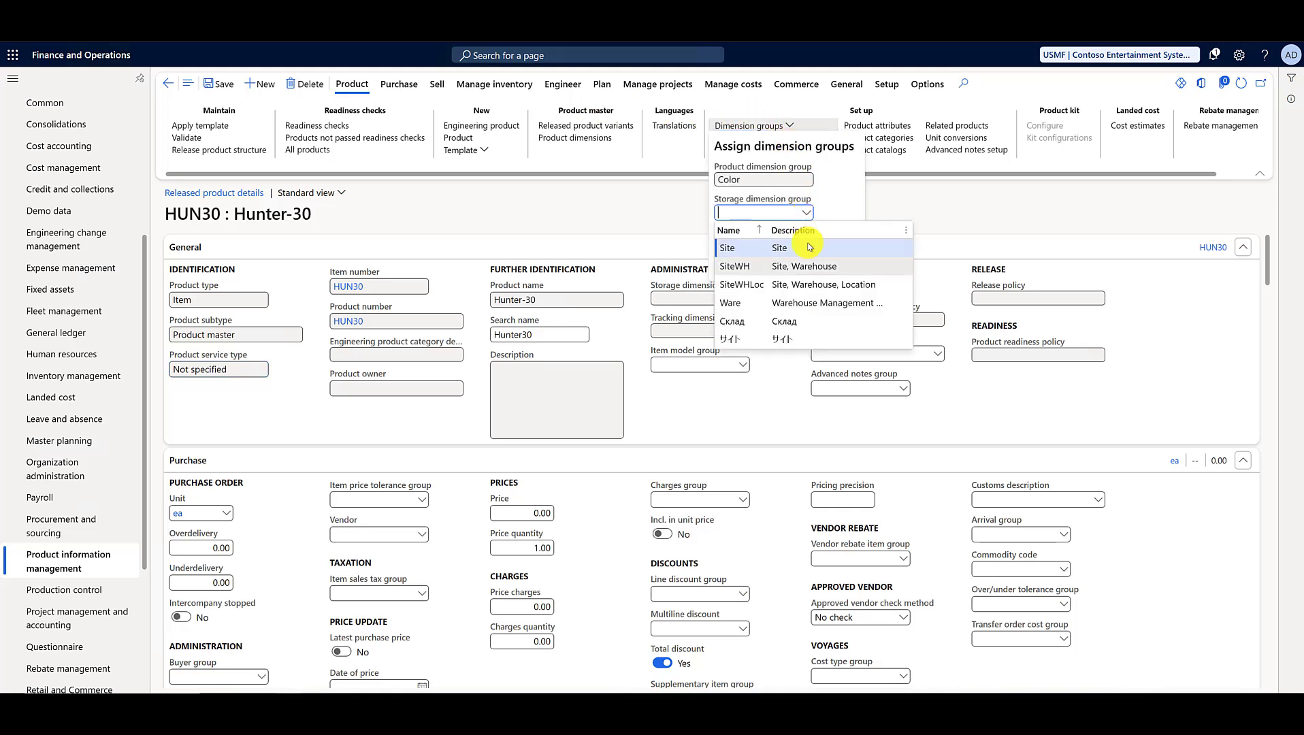
{"action": "left_click", "coordinate": [811, 267]}
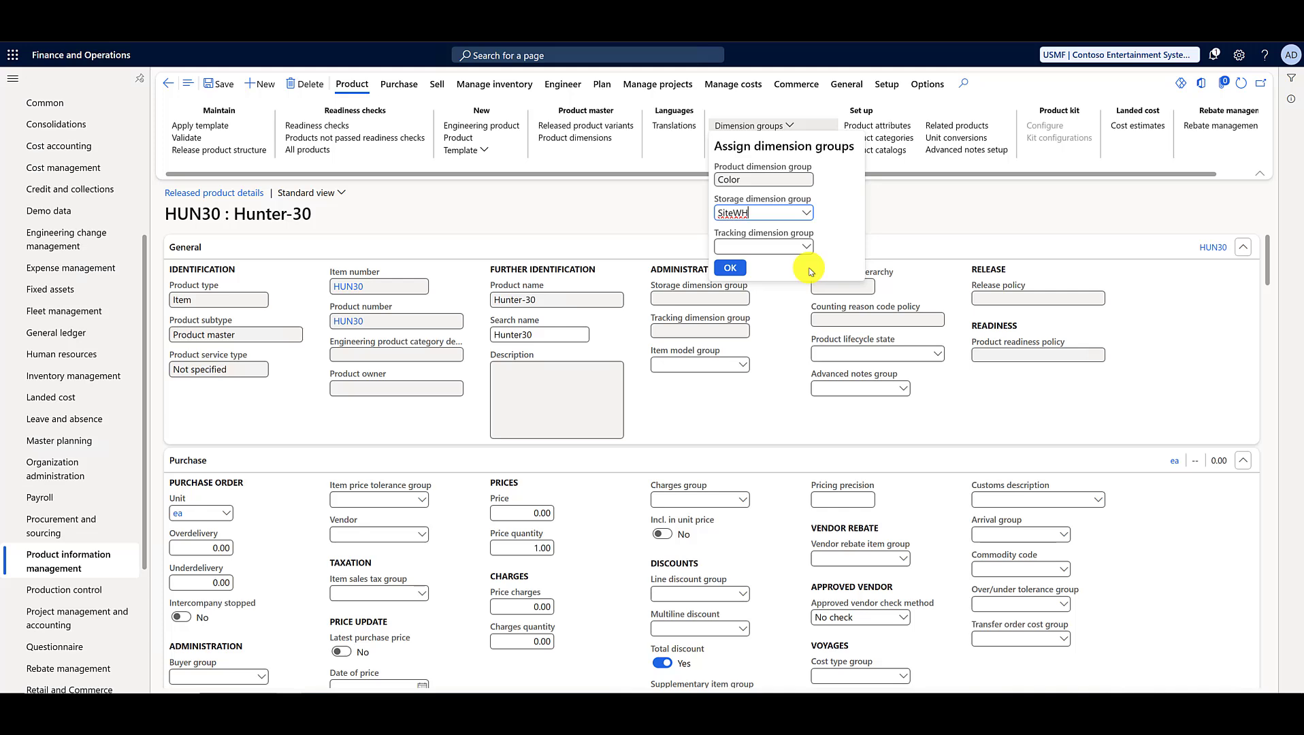
{"action": "left_click", "coordinate": [806, 247]}
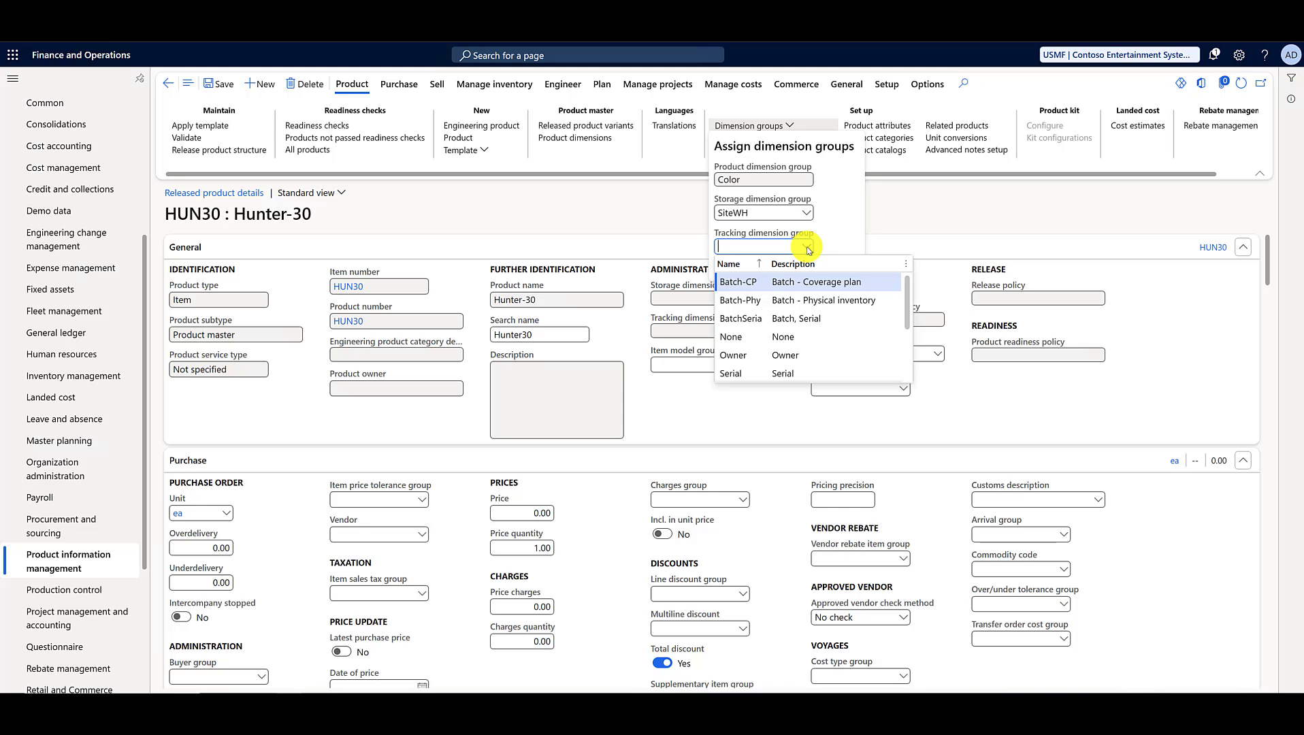
{"action": "left_click", "coordinate": [807, 300]}
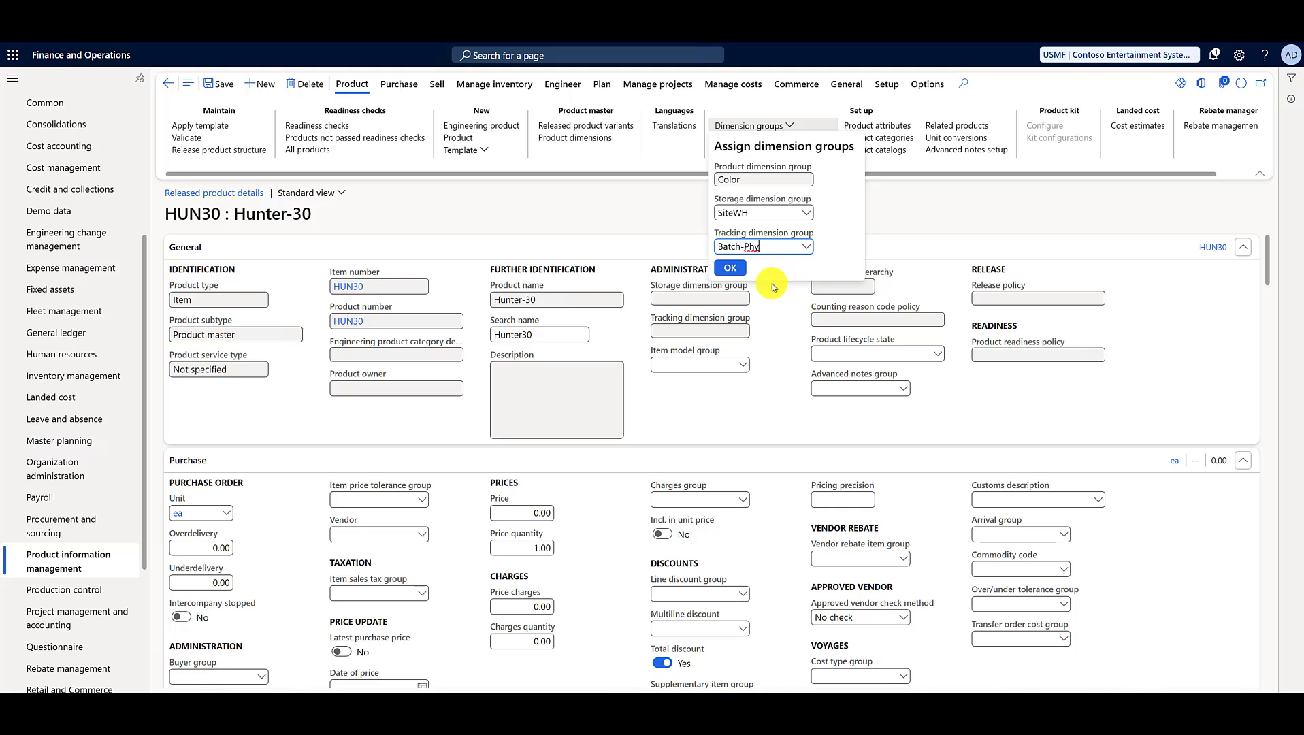
{"action": "left_click", "coordinate": [732, 269]}
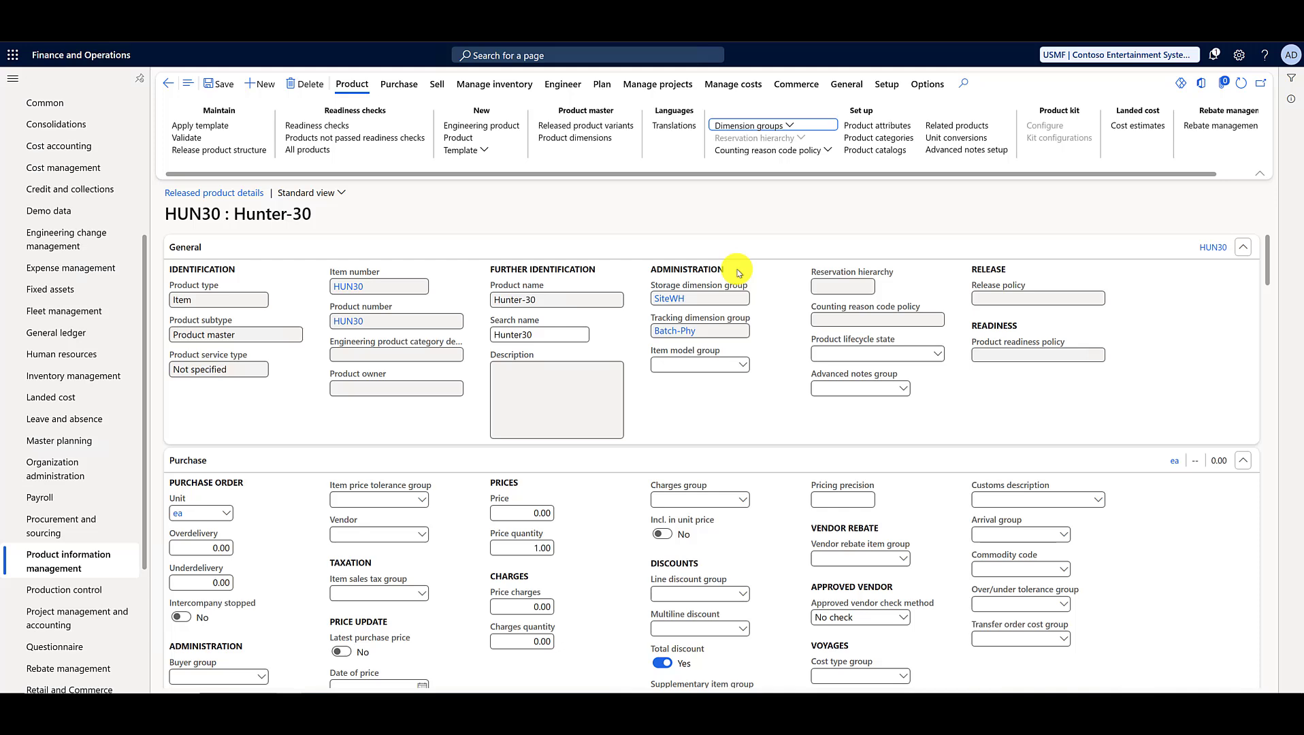
Step: Set the item model group of HUN30 to FIFO and save the record
{"action": "left_click", "coordinate": [743, 365]}
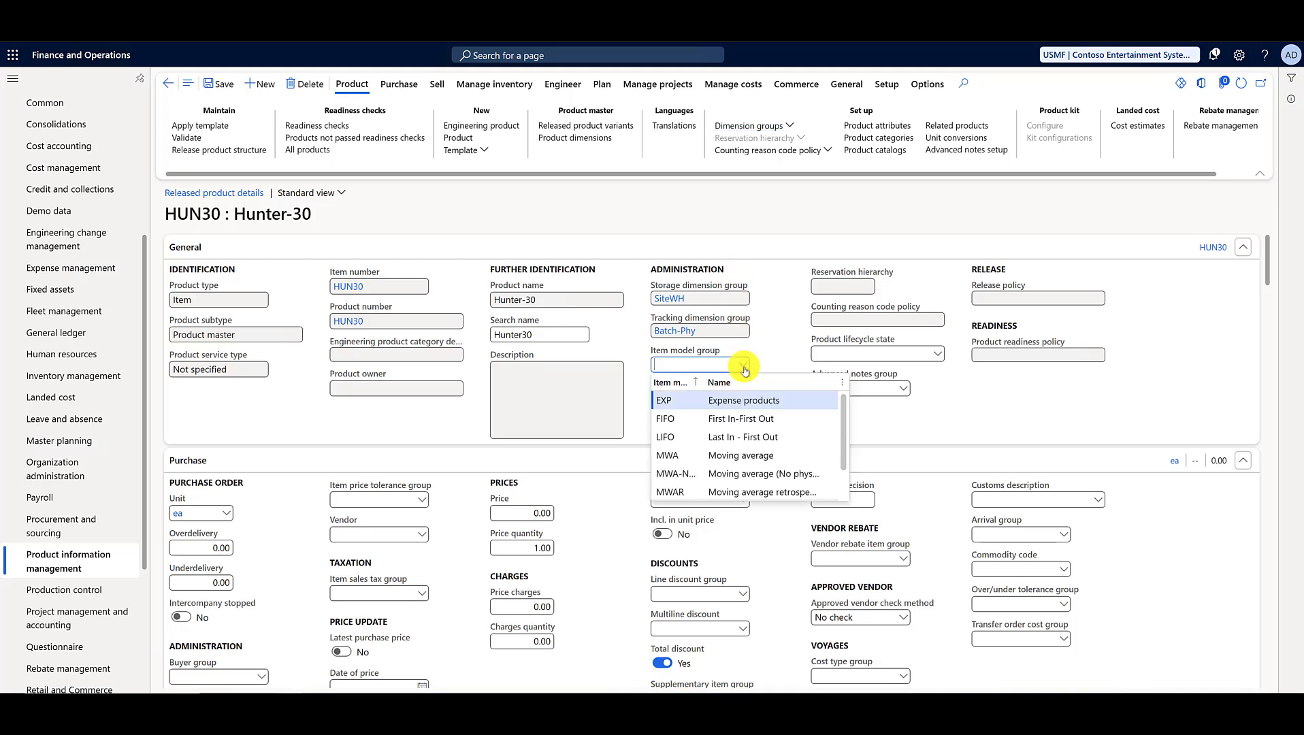
{"action": "left_click", "coordinate": [736, 419]}
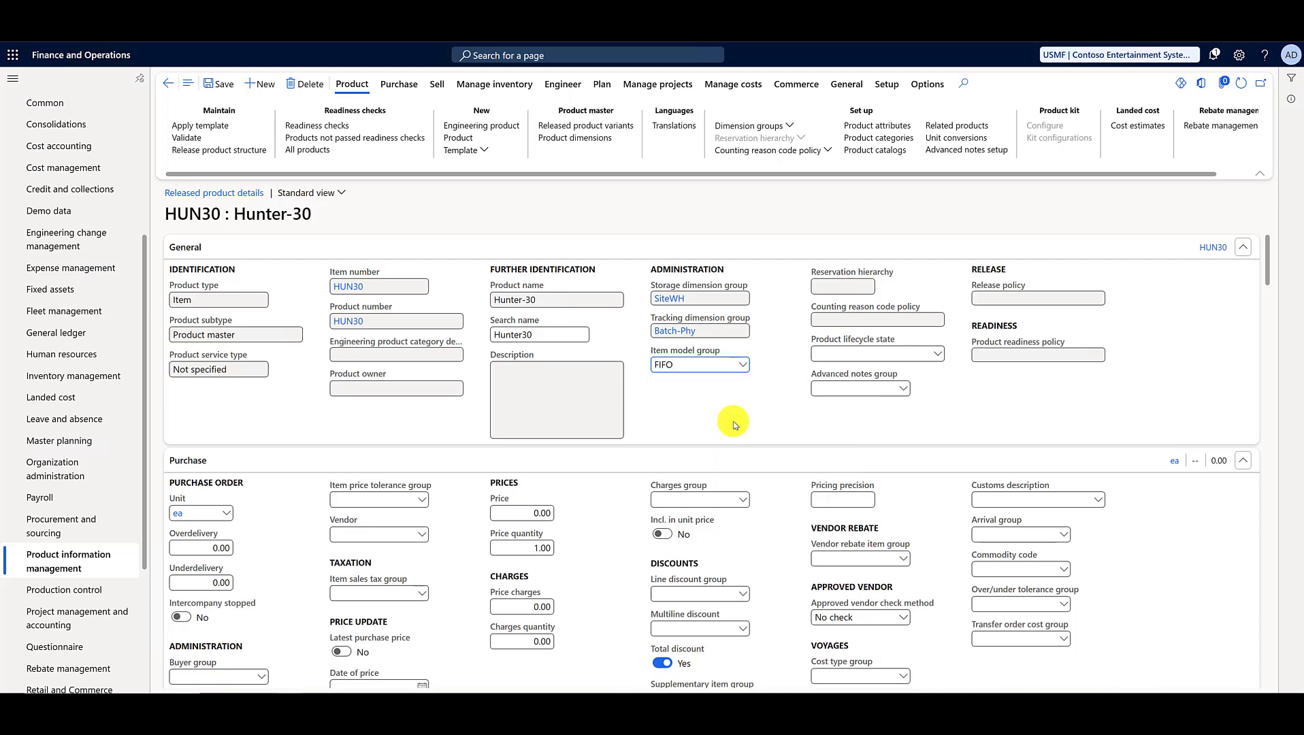
{"action": "left_click", "coordinate": [222, 85]}
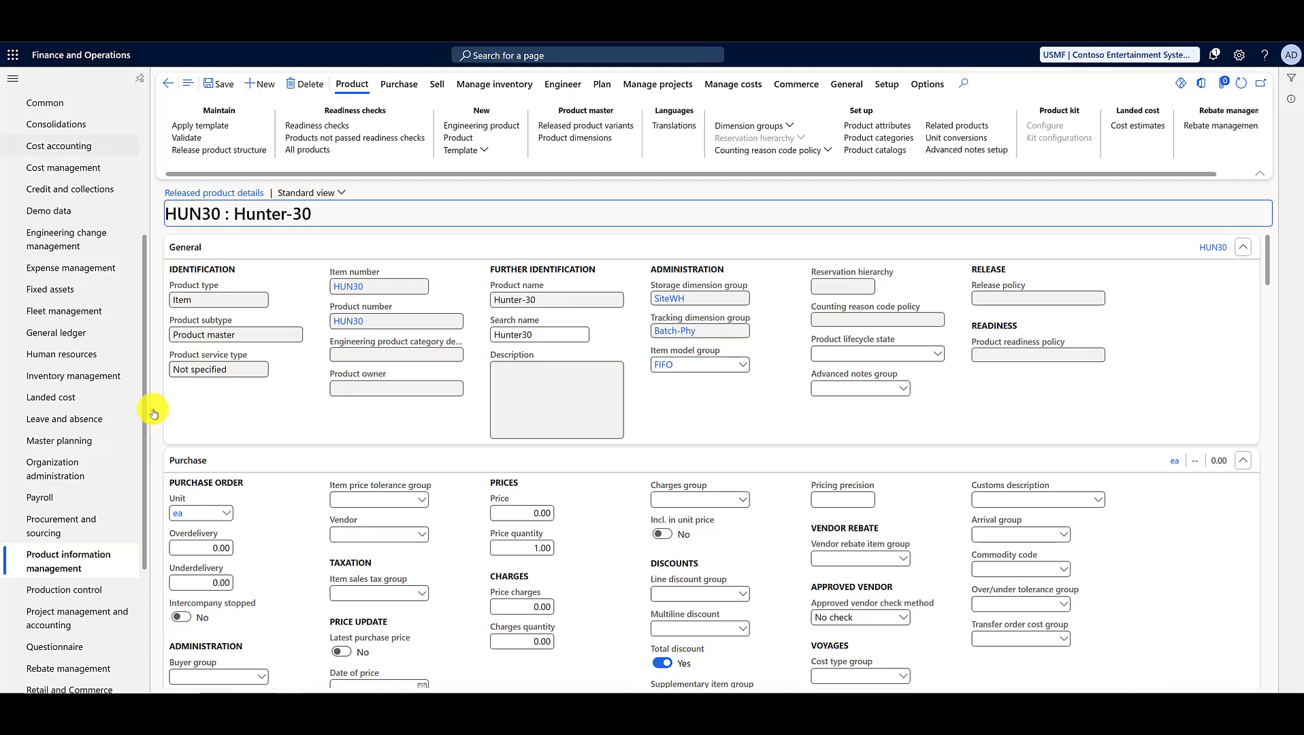
Step: Collapse all detail sections of HUN30, set the item group under Manage costs to Consume, and save
{"action": "right_click", "coordinate": [376, 255]}
{"action": "left_click", "coordinate": [402, 304]}
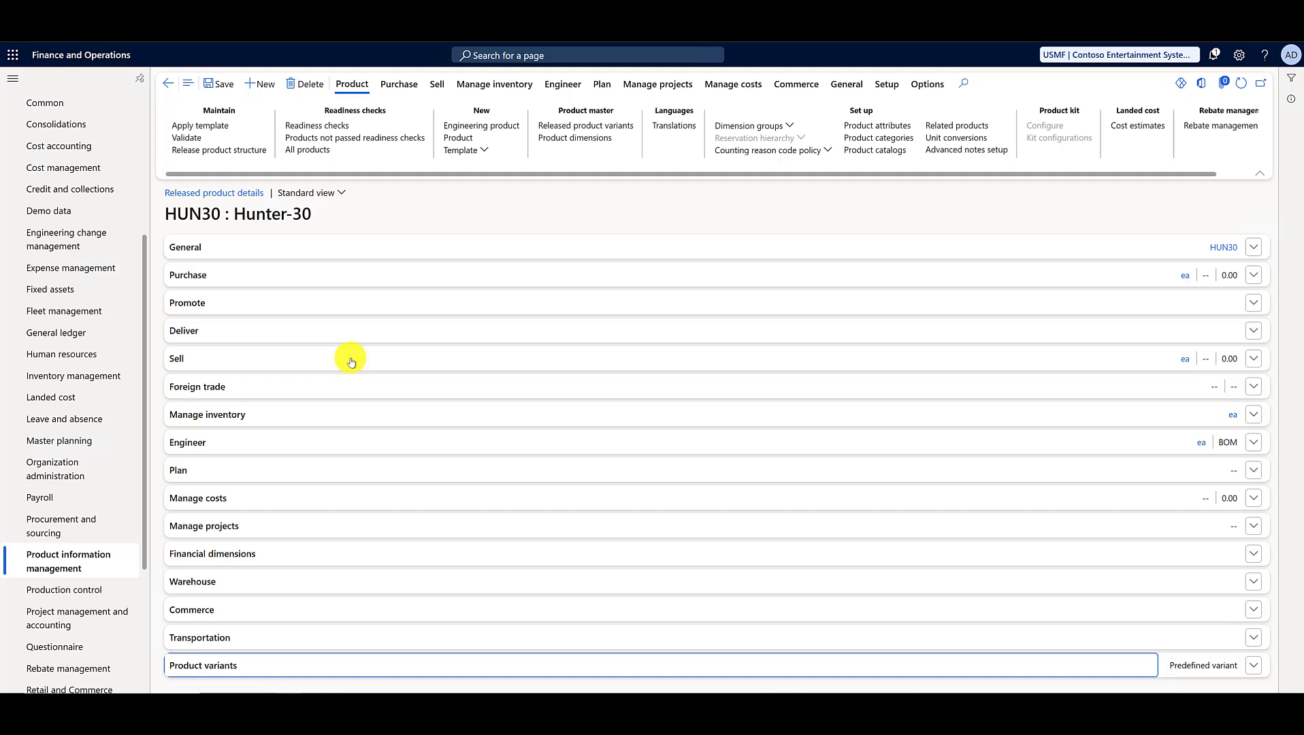
{"action": "left_click", "coordinate": [223, 498]}
{"action": "left_click", "coordinate": [261, 550]}
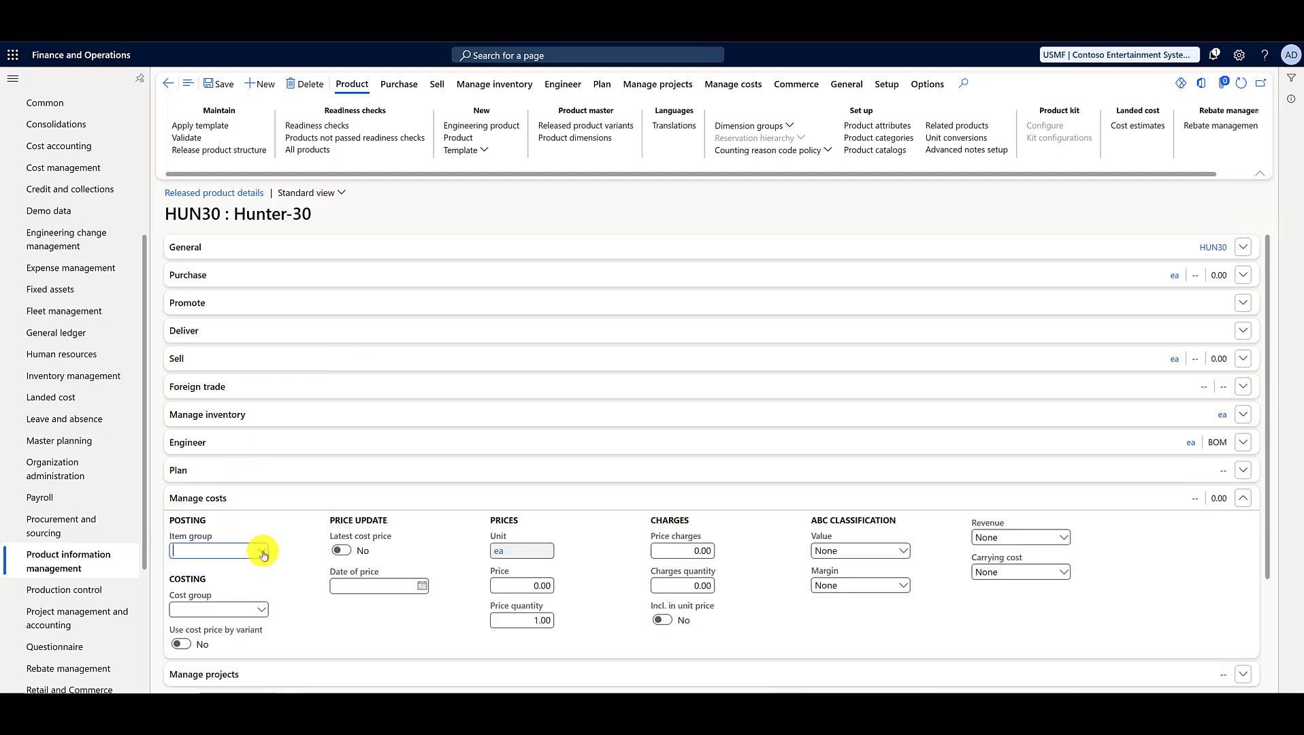
{"action": "left_click", "coordinate": [255, 659]}
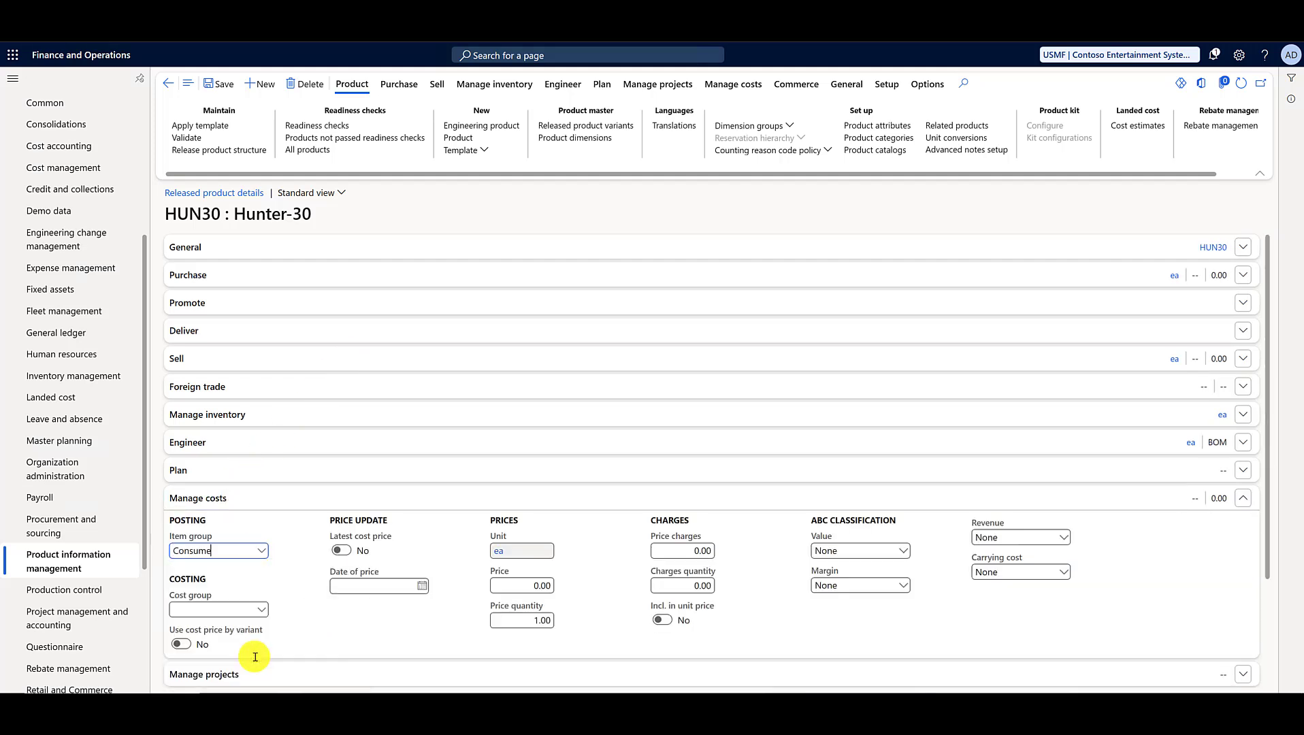
{"action": "left_click", "coordinate": [207, 87]}
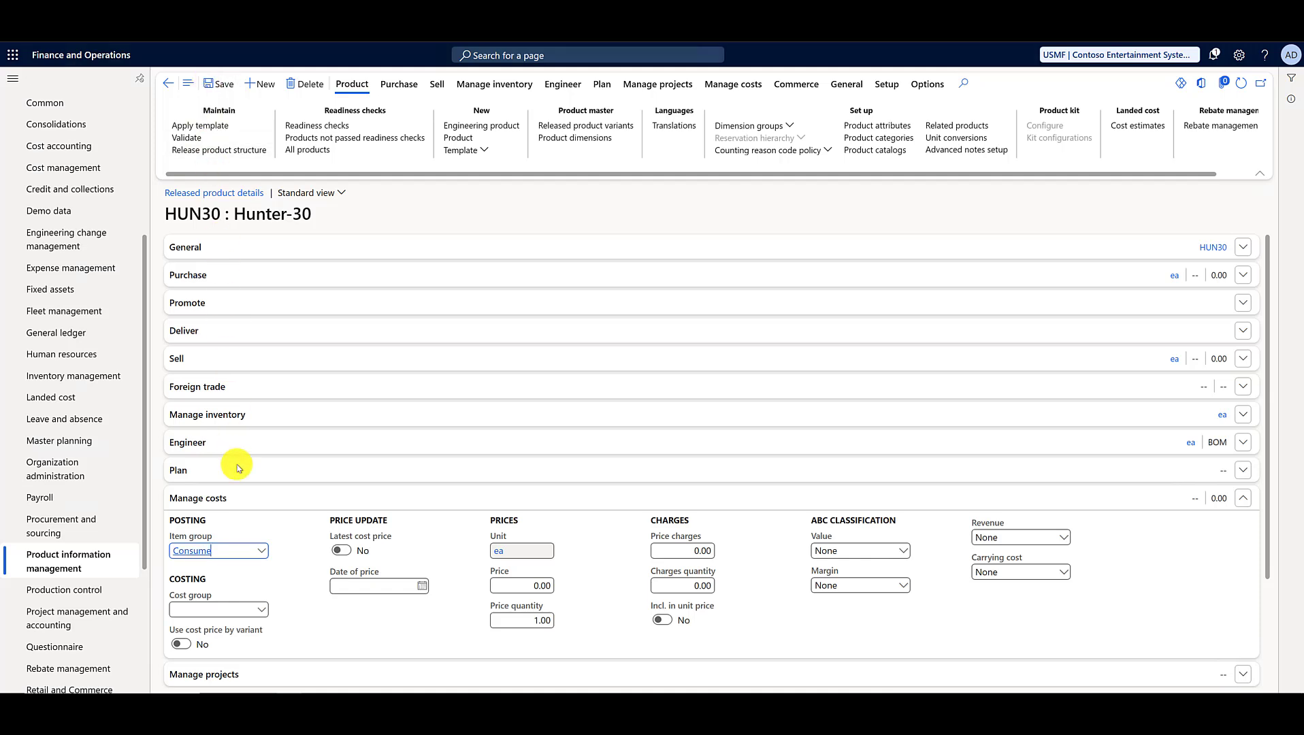
Step: Collapse the Manage costs section of HUN30 and set the sales order unit under Sell to pcs
{"action": "left_click", "coordinate": [238, 500]}
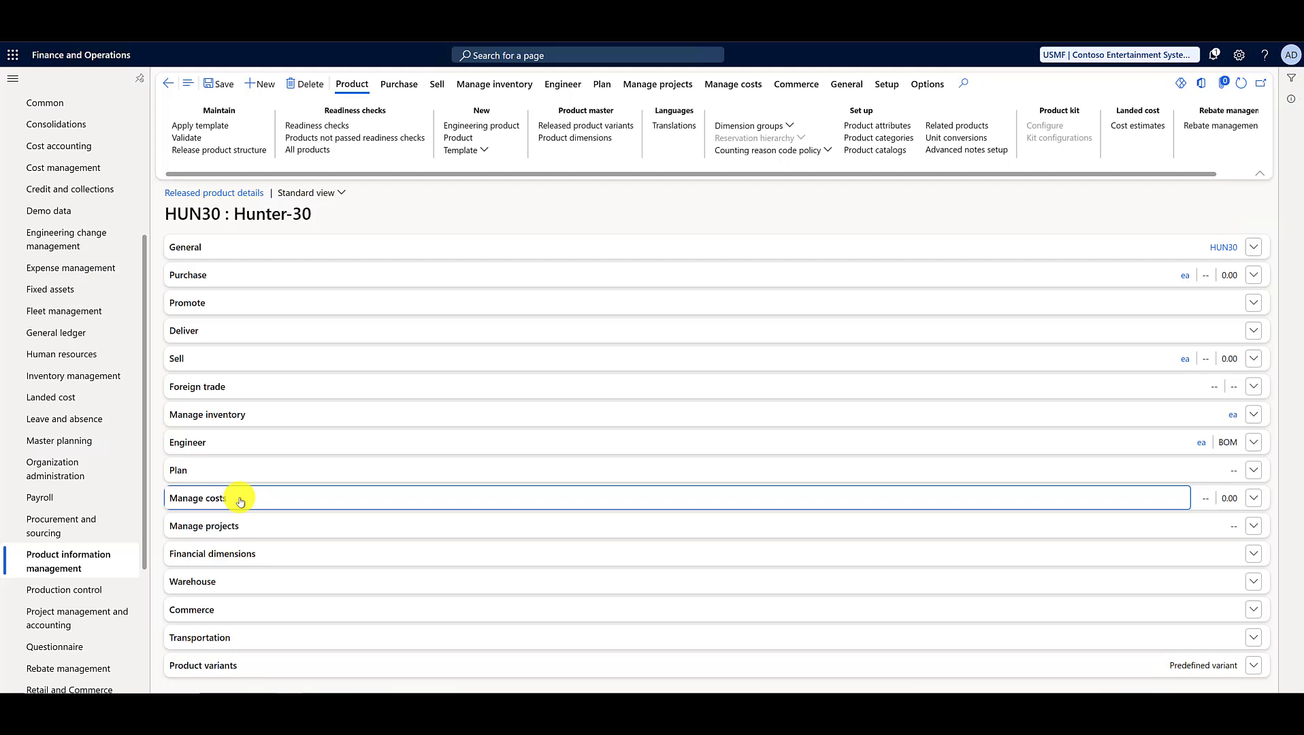
{"action": "left_click", "coordinate": [230, 359]}
{"action": "left_click", "coordinate": [207, 412]}
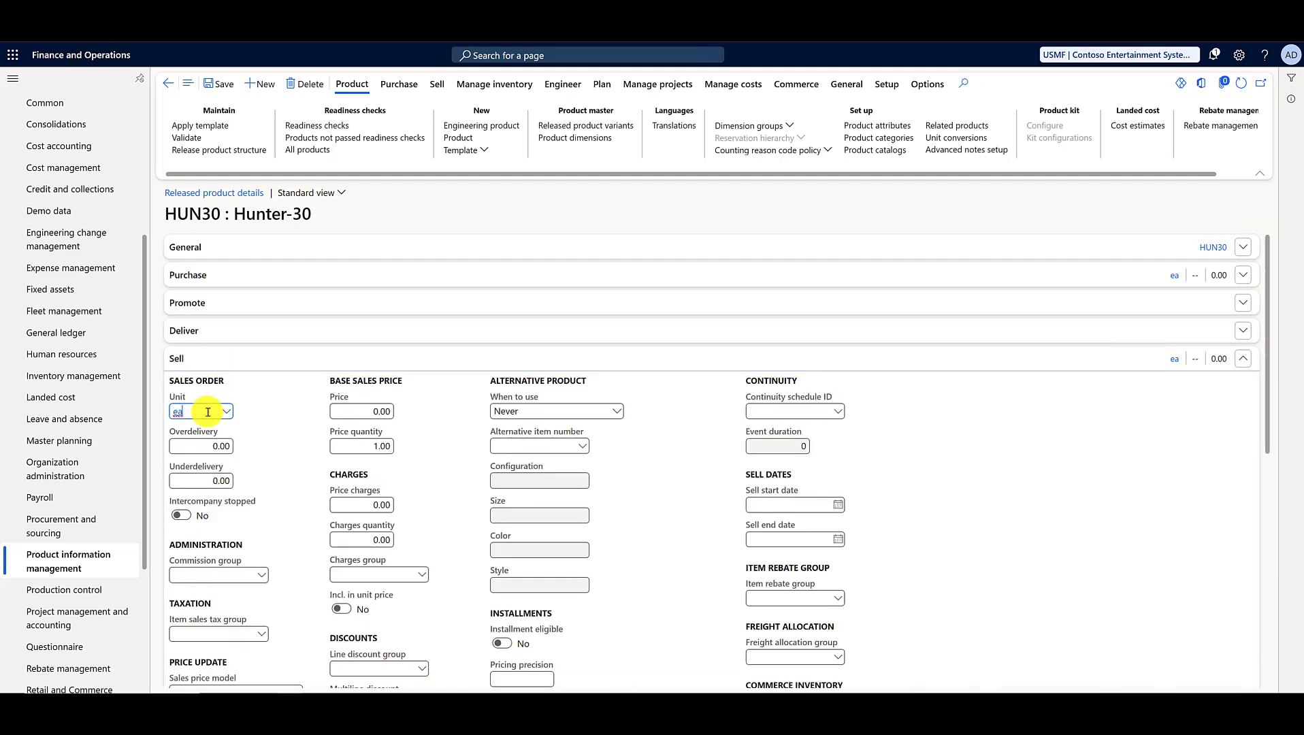
{"action": "type", "text": "pcs"}
{"action": "key", "text": "Tab"}
{"action": "left_click", "coordinate": [204, 359]}
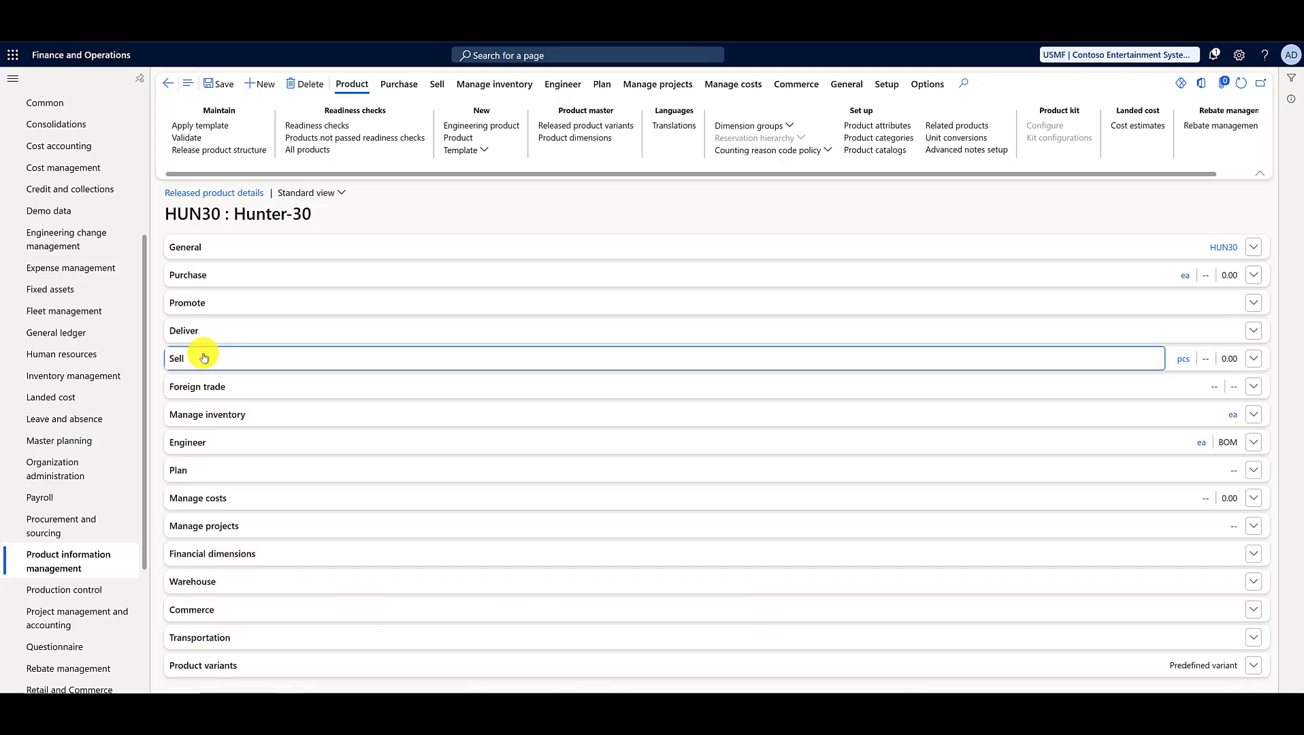
Step: Set the purchase order unit of HUN30 under Purchase to pcs and collapse the section
{"action": "left_click", "coordinate": [205, 285]}
{"action": "left_click", "coordinate": [209, 328]}
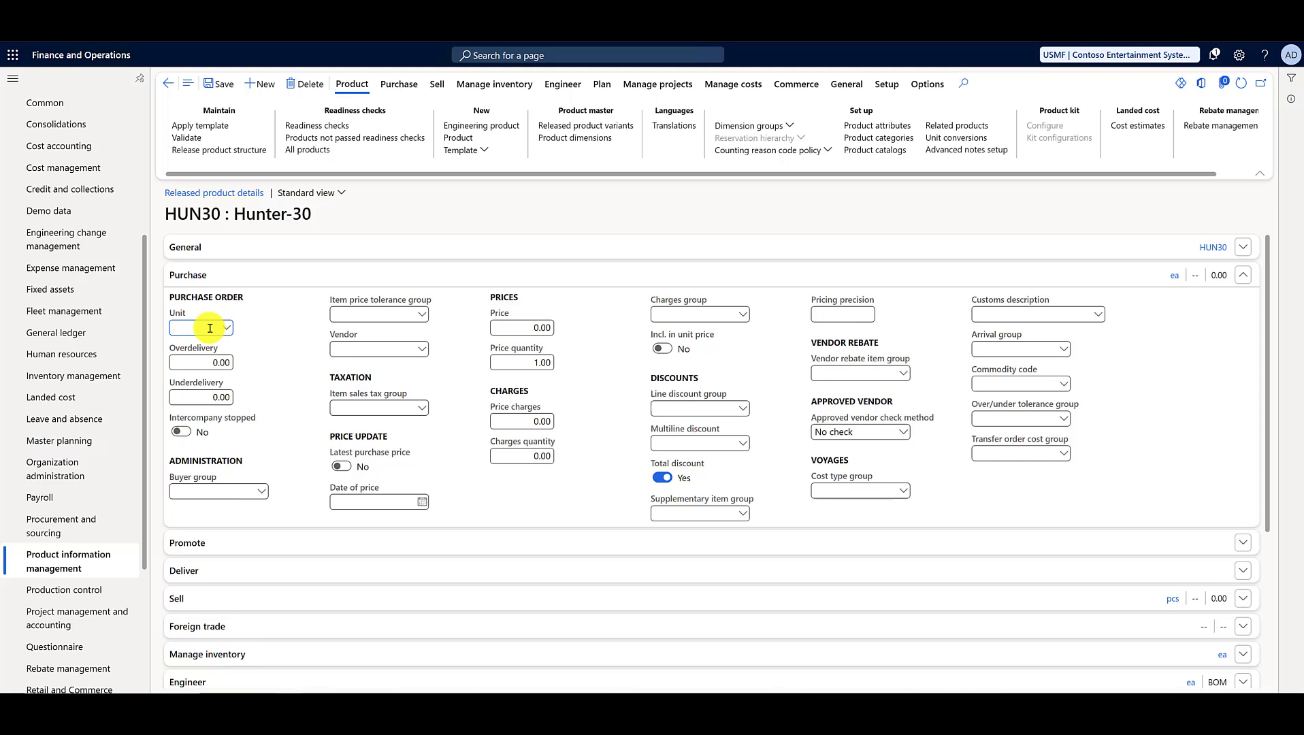
{"action": "type", "text": "pcs"}
{"action": "key", "text": "Tab"}
{"action": "left_click", "coordinate": [208, 283]}
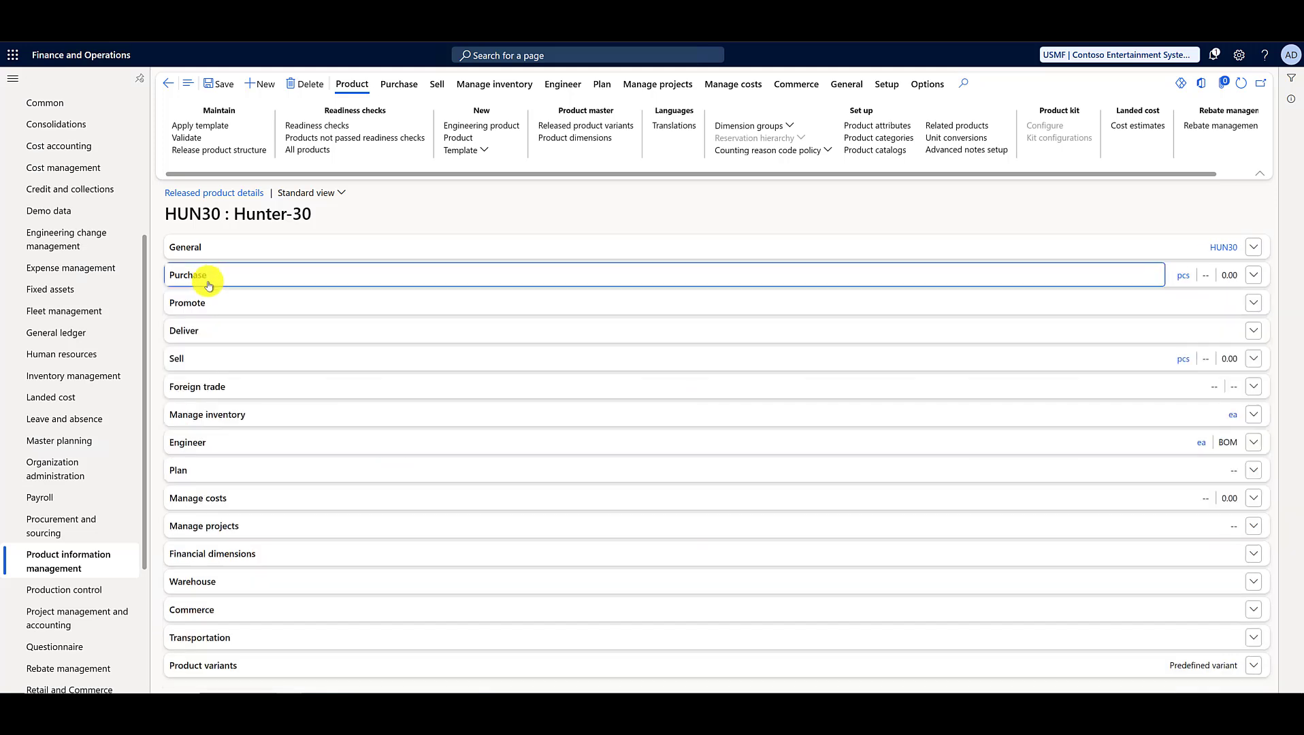
Step: Set the inventory unit of HUN30 under Manage inventory to pcs and save the record
{"action": "left_click", "coordinate": [209, 497]}
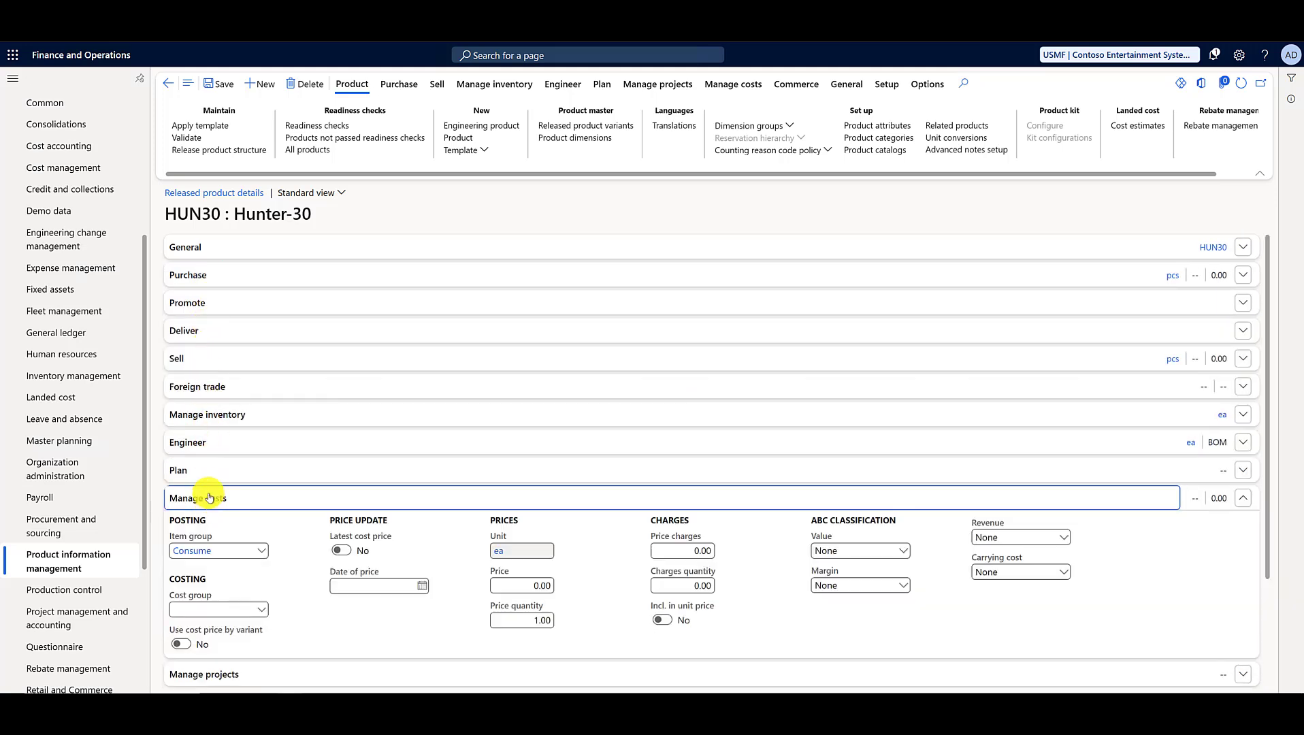
{"action": "left_click", "coordinate": [204, 414]}
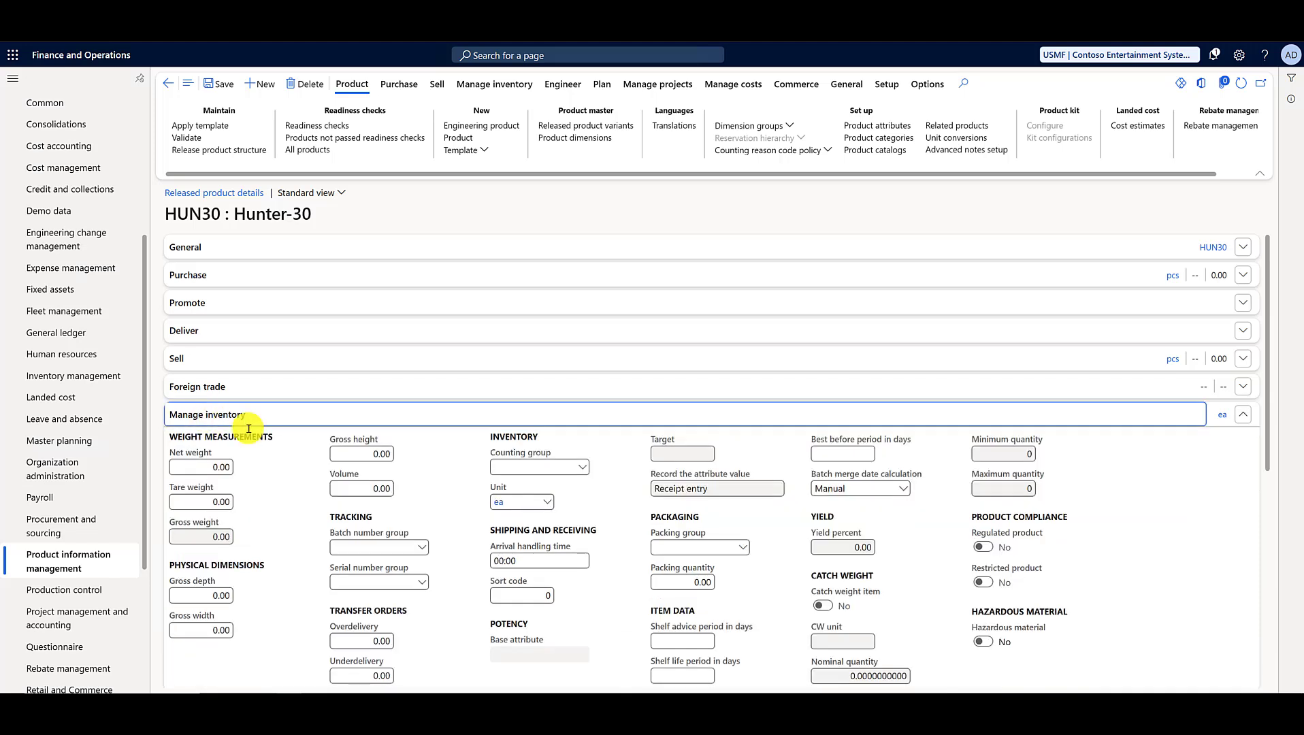
{"action": "left_click", "coordinate": [517, 502]}
{"action": "key", "text": "BackSpace"}
{"action": "type", "text": "pcs"}
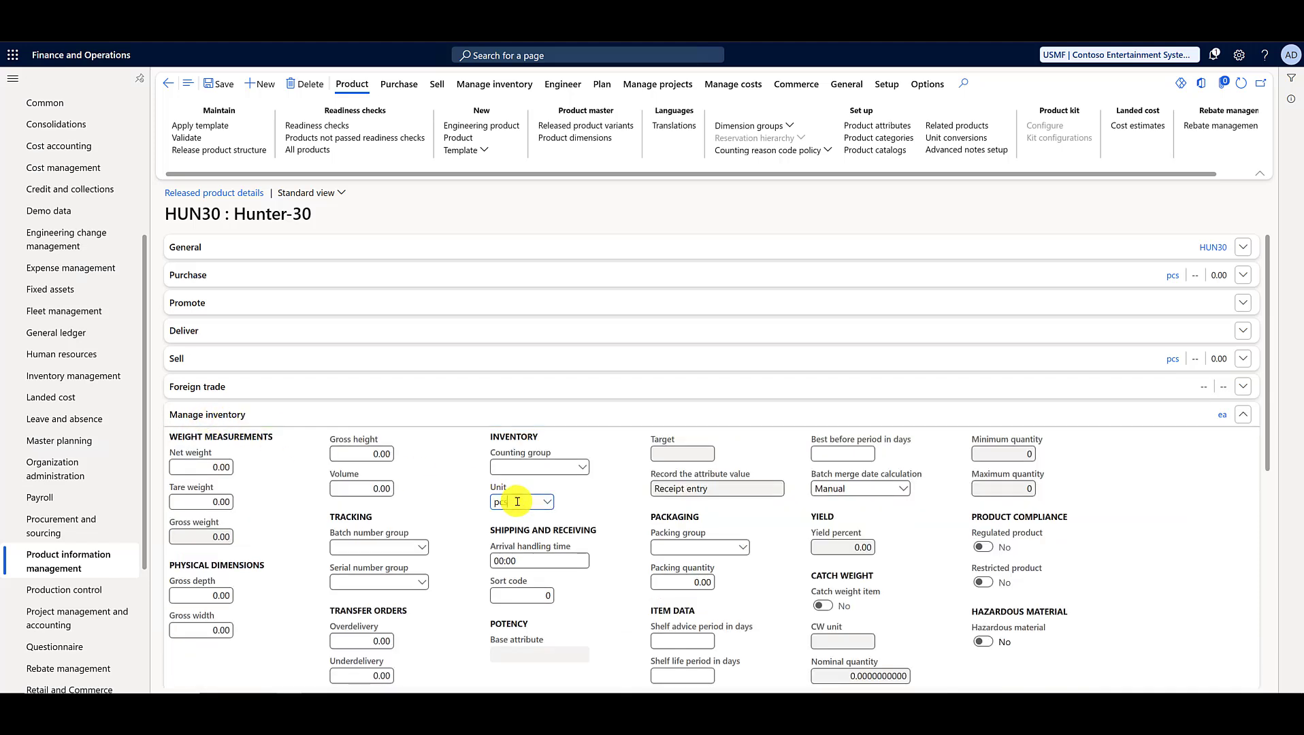
{"action": "key", "text": "Tab"}
{"action": "left_click", "coordinate": [217, 82]}
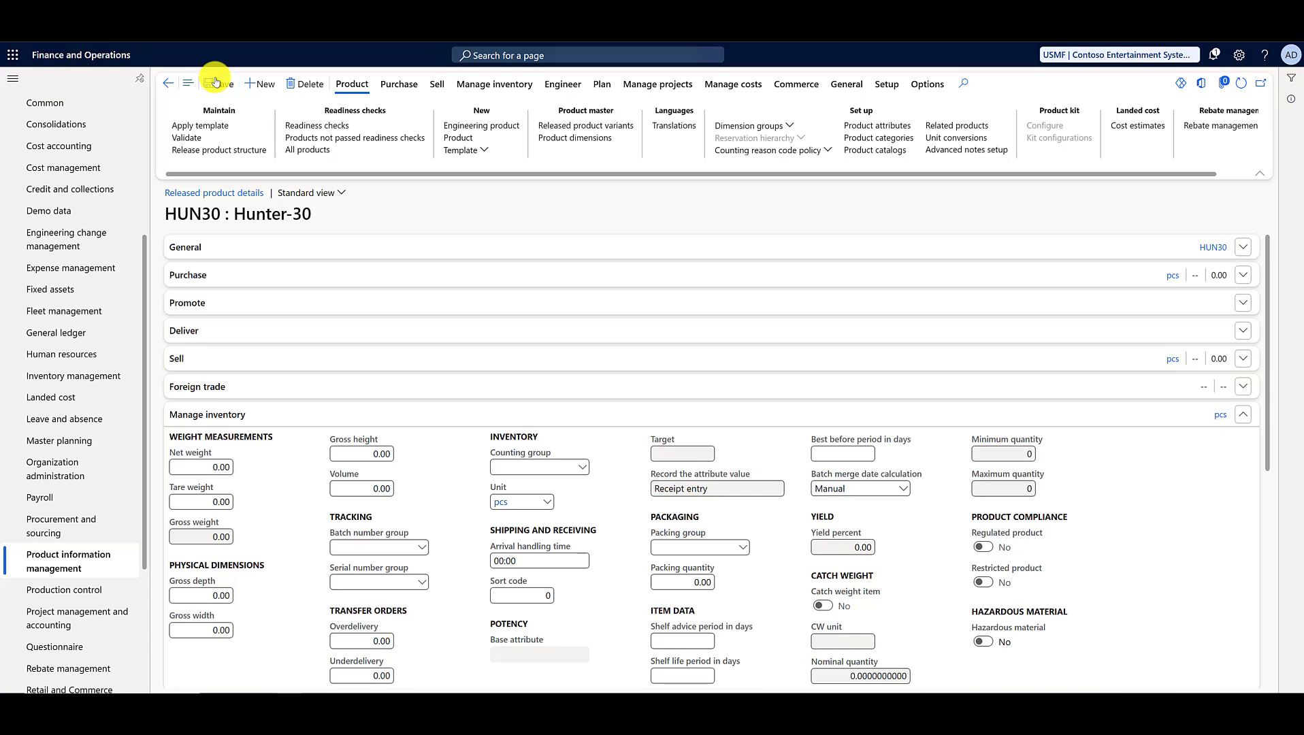
{"action": "scroll", "coordinate": [83, 341], "scroll_direction": "up", "scroll_amount": 2}
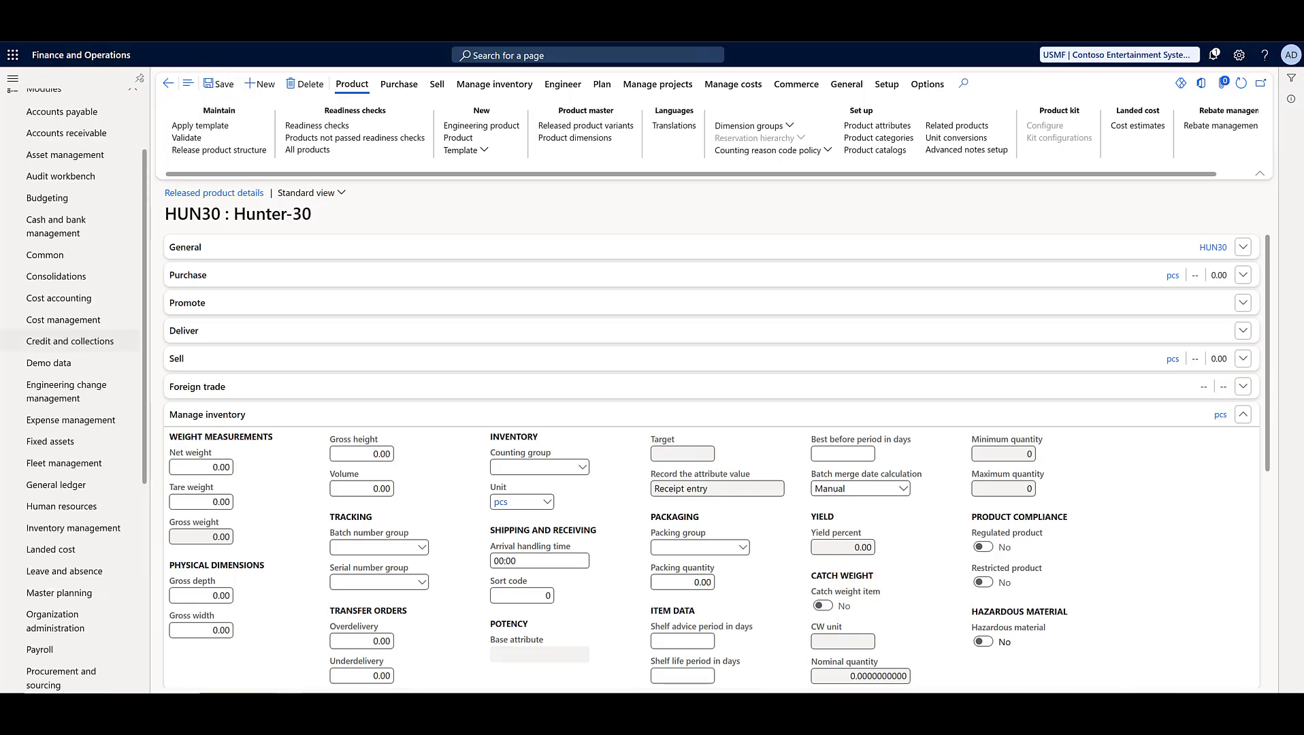